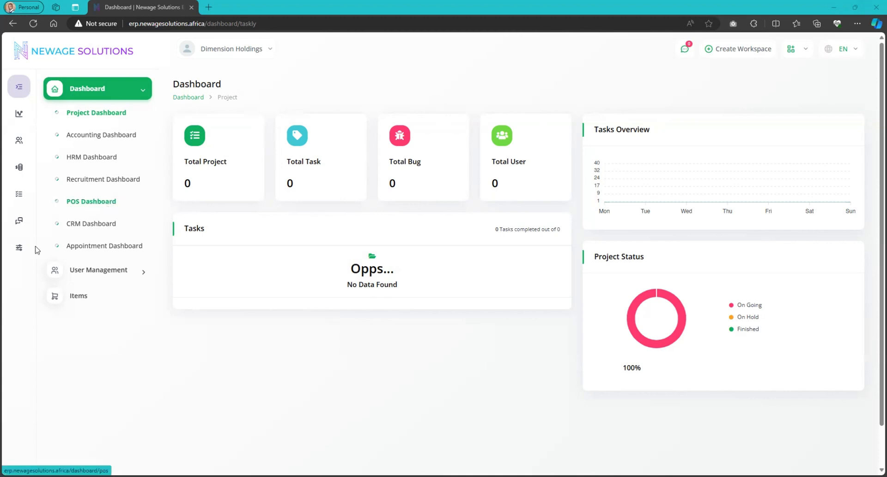
Open the system settings page of the Dimension Holdings workspace.
left_click(21, 248)
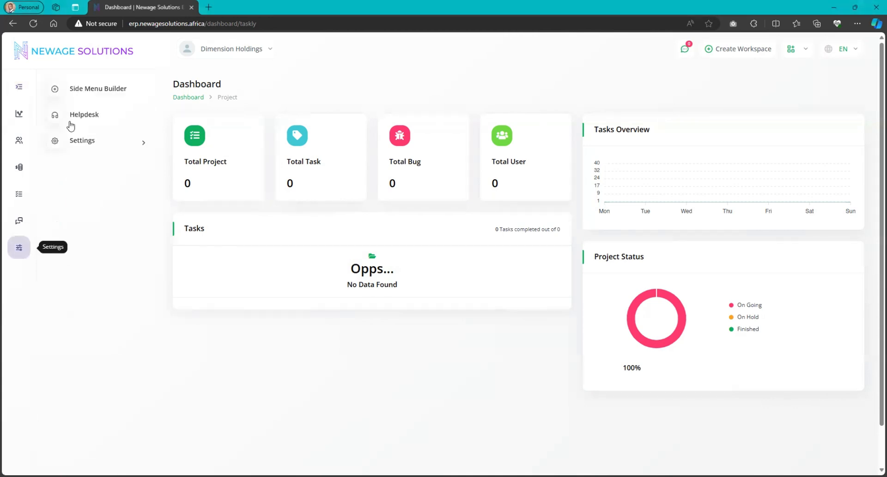
left_click(98, 142)
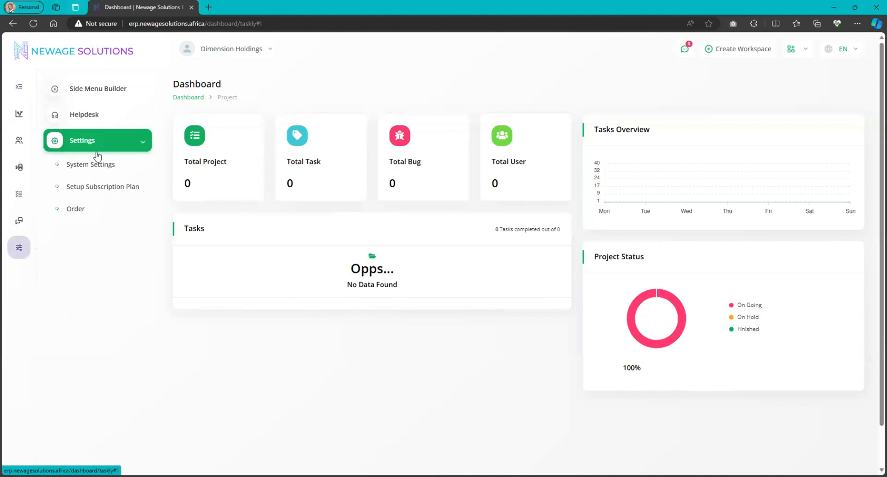
left_click(105, 167)
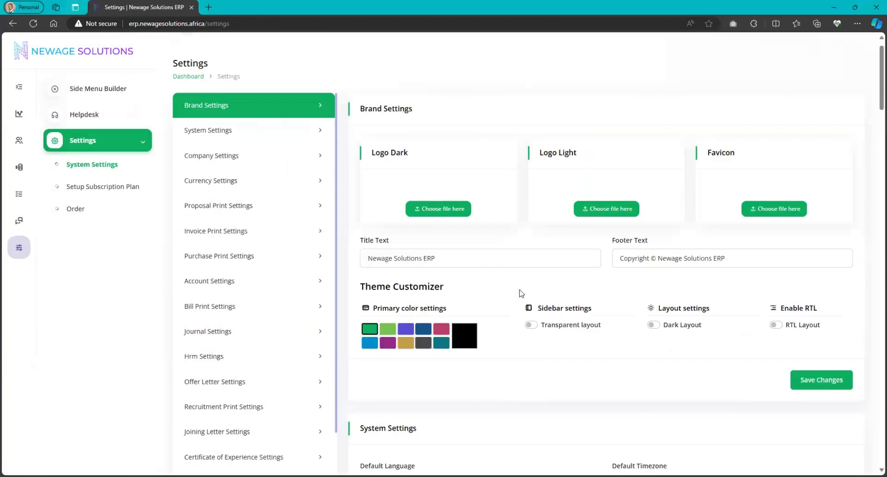
Upload the logo horizontal image as the dark and light logos and the company icon as the favicon.
left_click(448, 218)
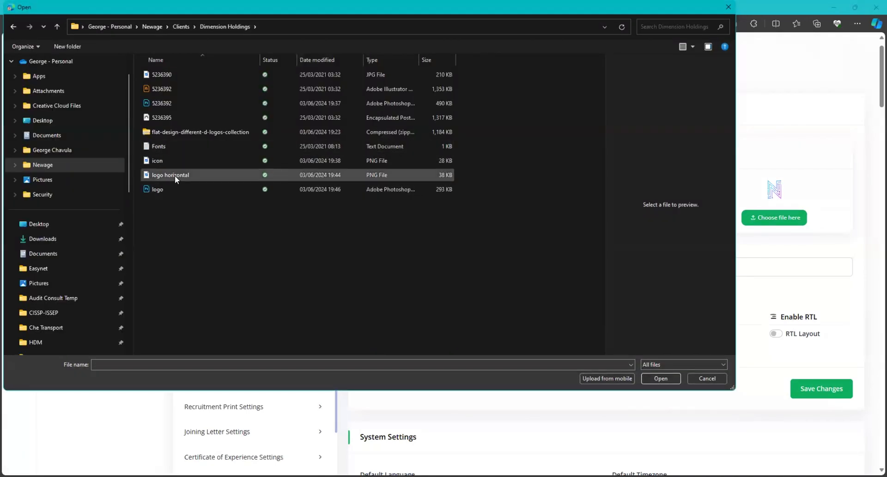
double_click(175, 176)
left_click(610, 220)
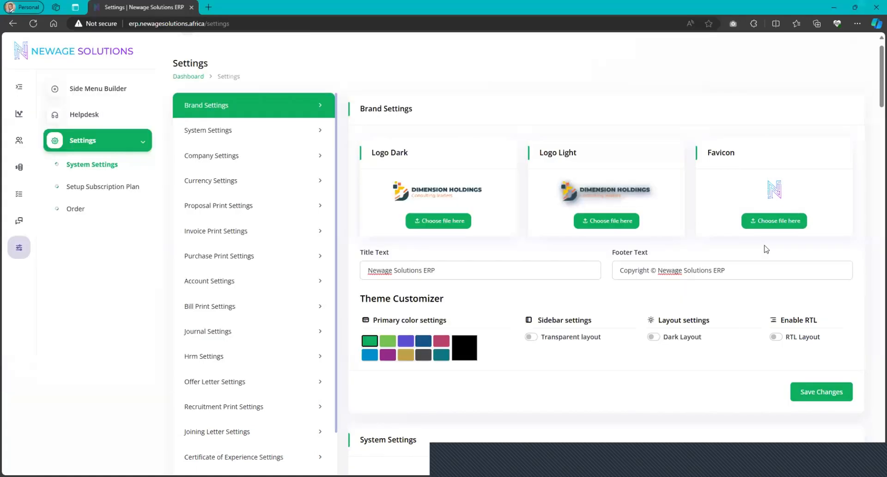
left_click(774, 221)
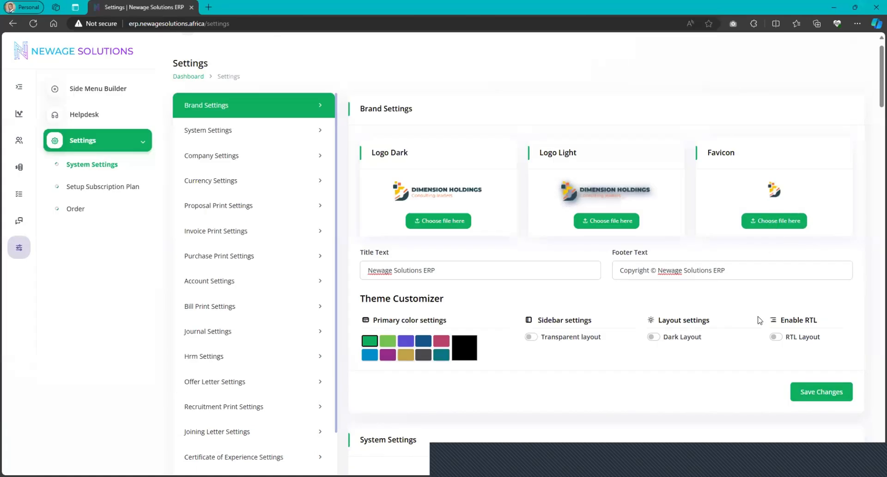
Replace the title text in the brand settings with Dimension Holding.
scroll(759, 320, "down", 1)
scroll(759, 320, "down", 1)
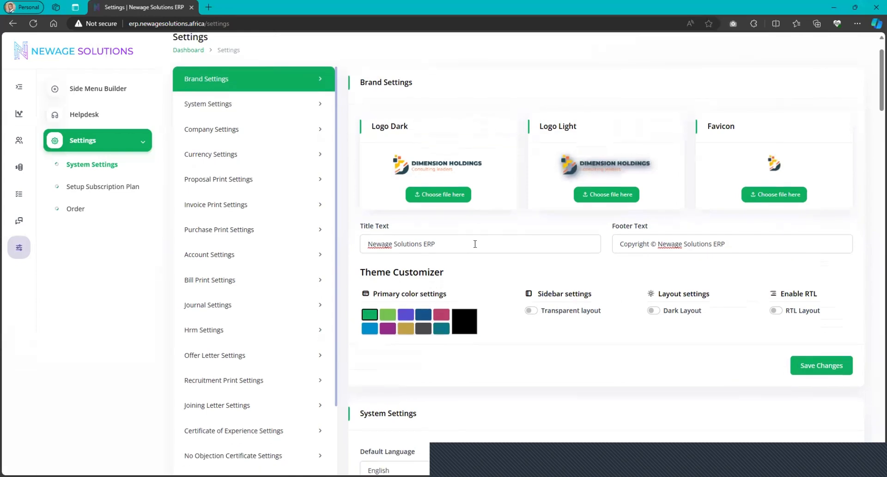
triple_click(440, 243)
type("Dimension Holding")
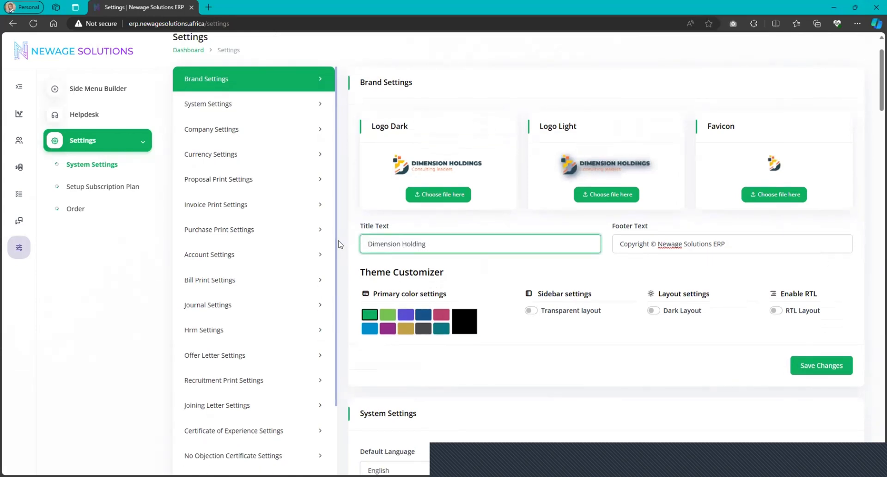
left_click(727, 242)
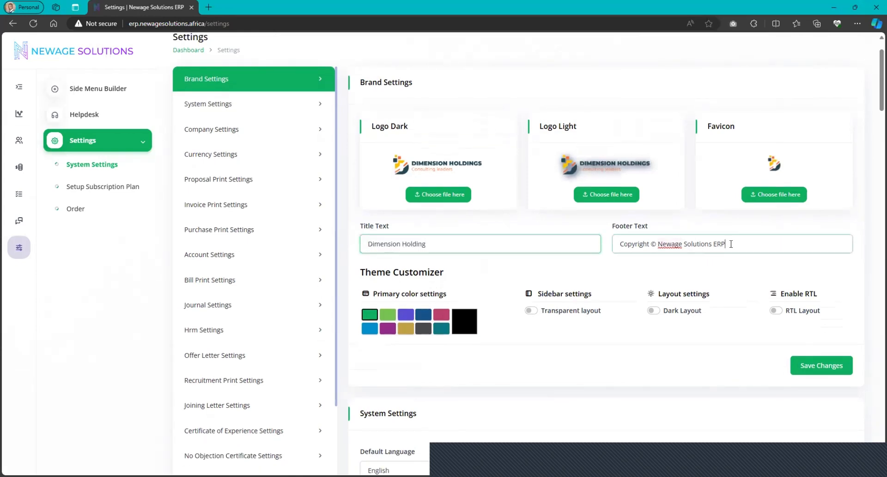
Set a custom primary theme color with hex value #264751 and save the brand settings.
scroll(494, 223, "down", 3)
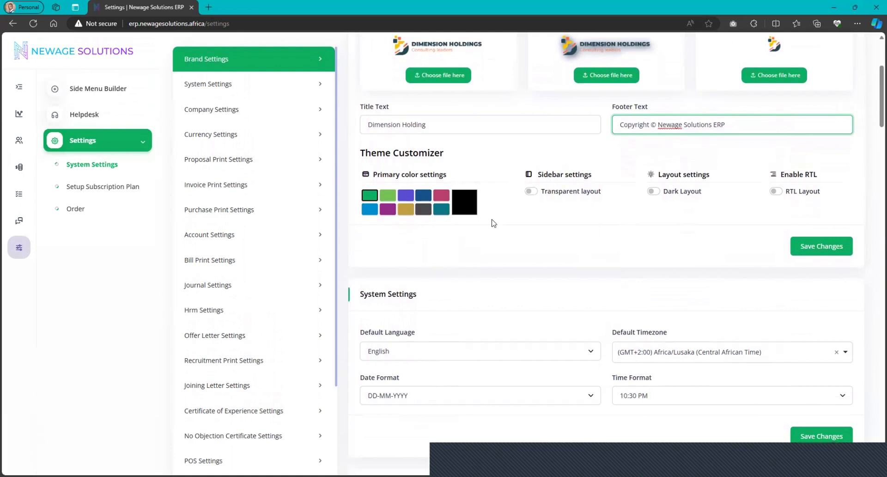
left_click(465, 202)
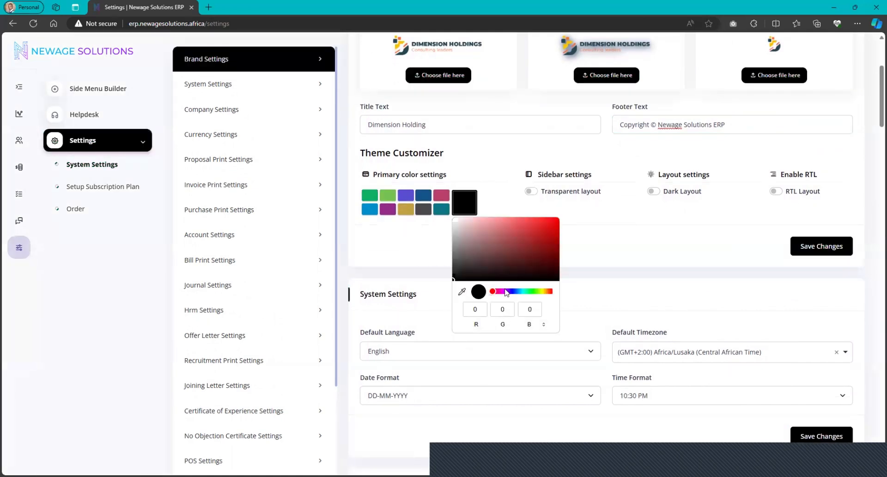
left_click(544, 325)
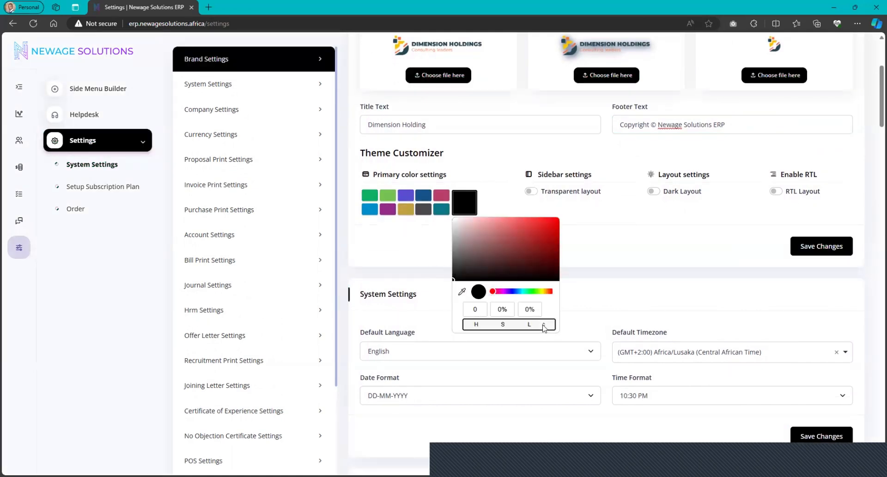
left_click(543, 325)
triple_click(525, 310)
type("#264751")
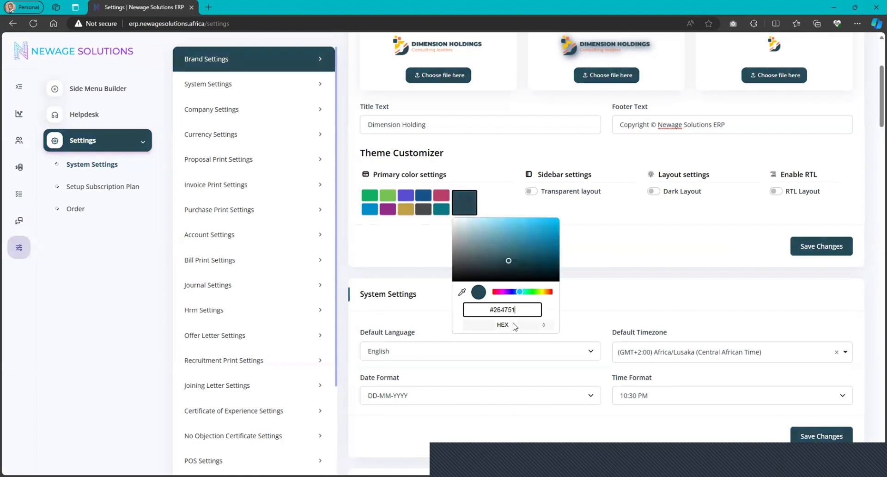
key("Return")
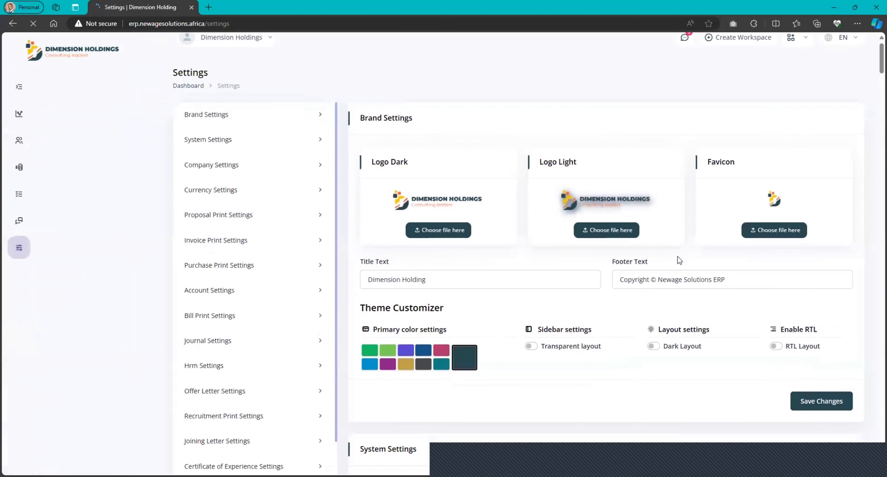
Set the time format to 22:30 and save the system settings.
scroll(517, 338, "down", 6)
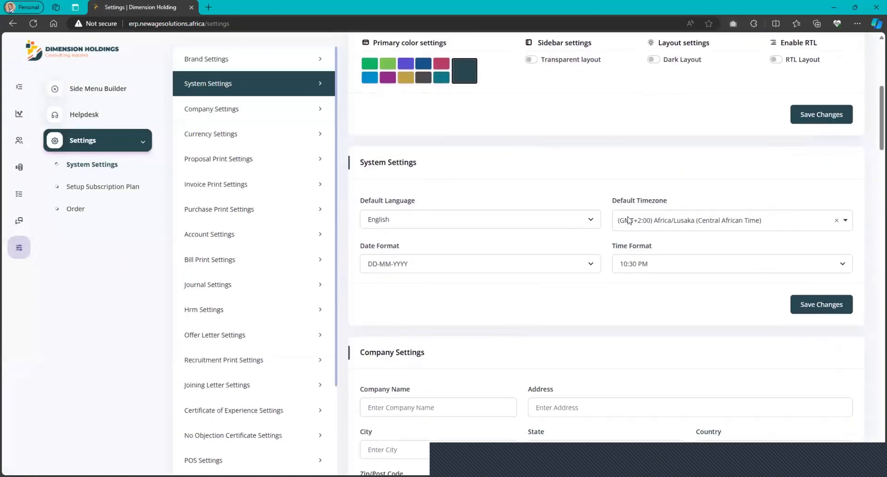
left_click(694, 220)
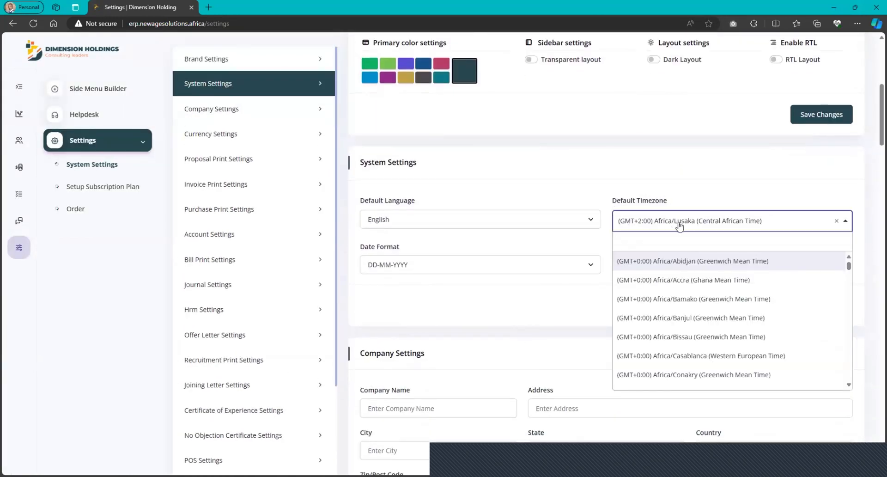
left_click(576, 184)
scroll(545, 275, "down", 1)
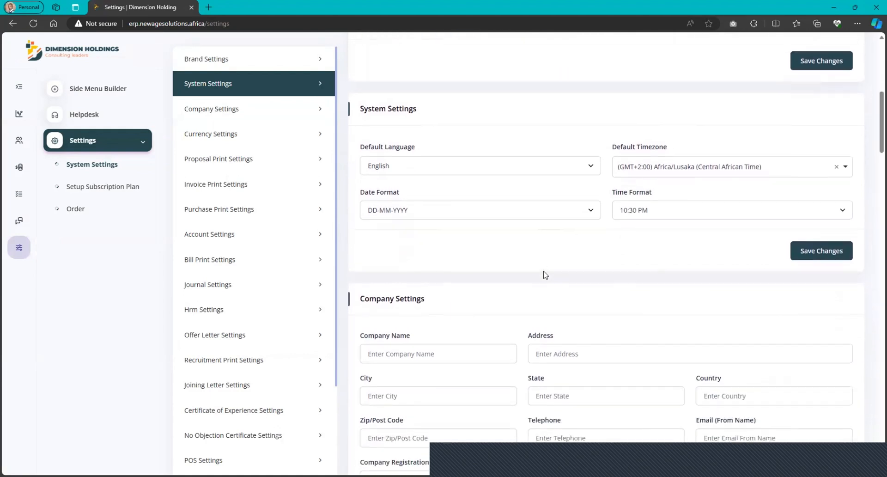
scroll(616, 230, "down", 1)
scroll(617, 230, "down", 2)
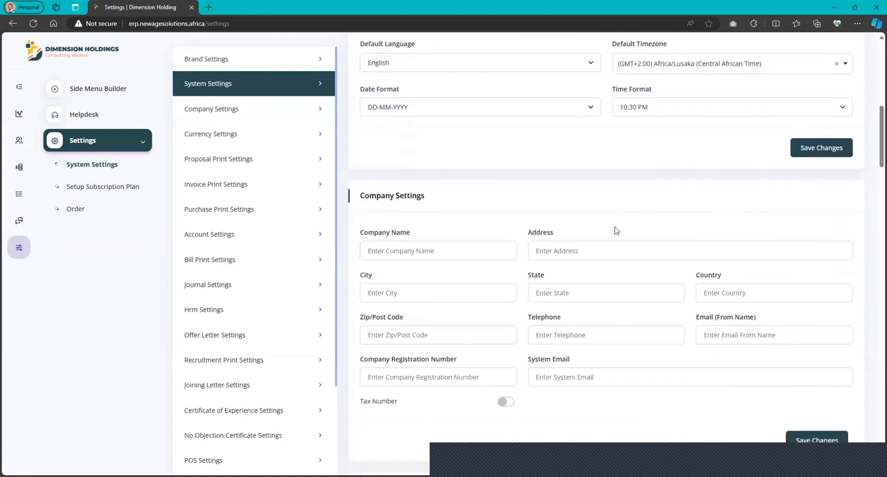
left_click(691, 109)
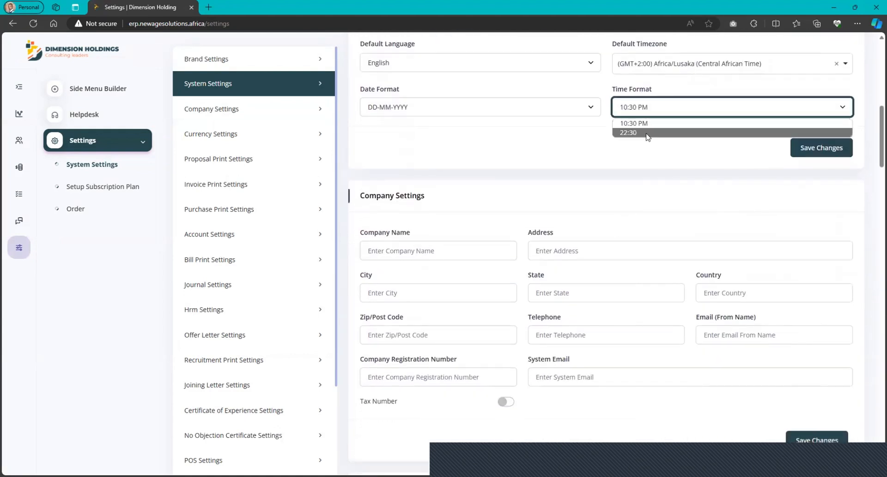
left_click(647, 133)
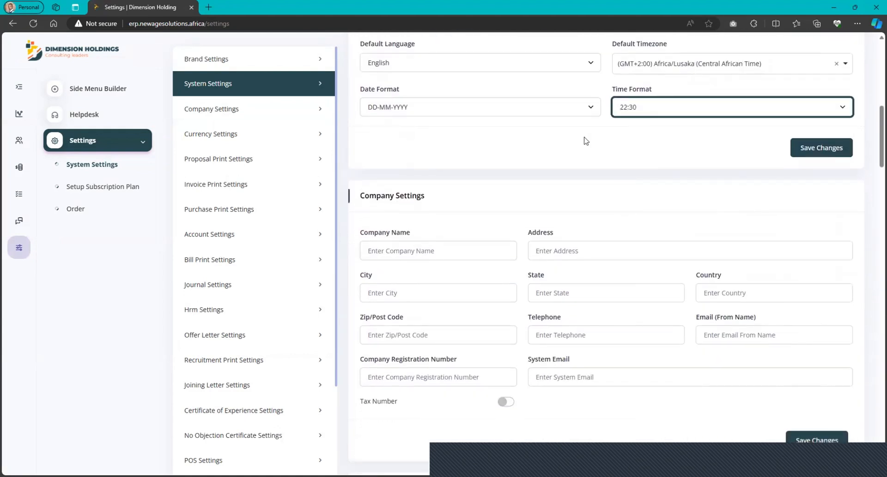
left_click(836, 153)
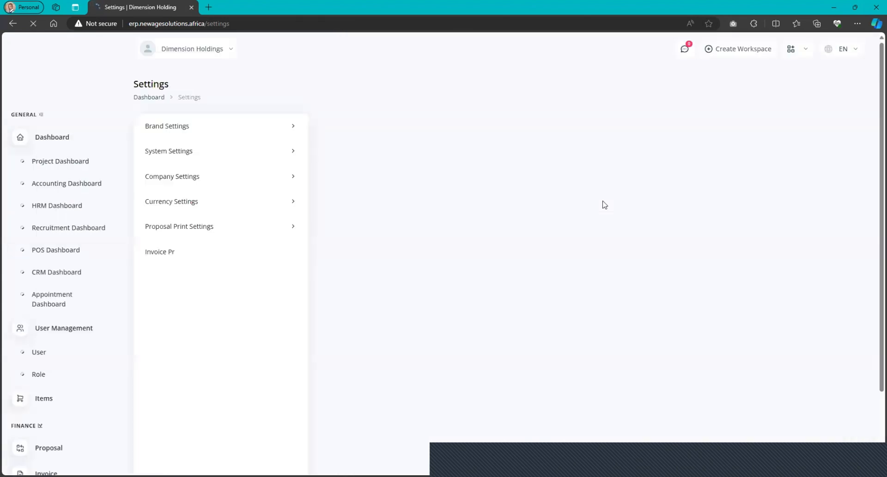
Fill in the company settings with the name Dimension Holdings Ltd plus its address, telephone, registration number and email details, and save them.
scroll(552, 264, "down", 8)
scroll(553, 263, "down", 3)
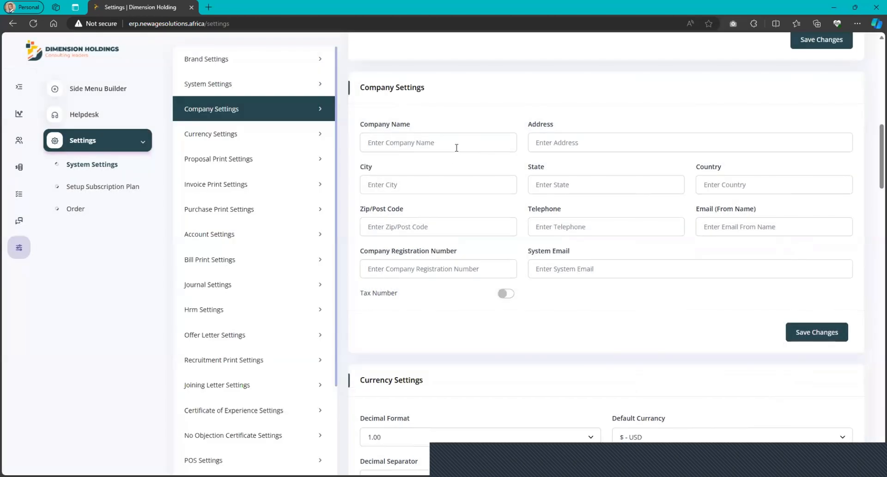
left_click(456, 148)
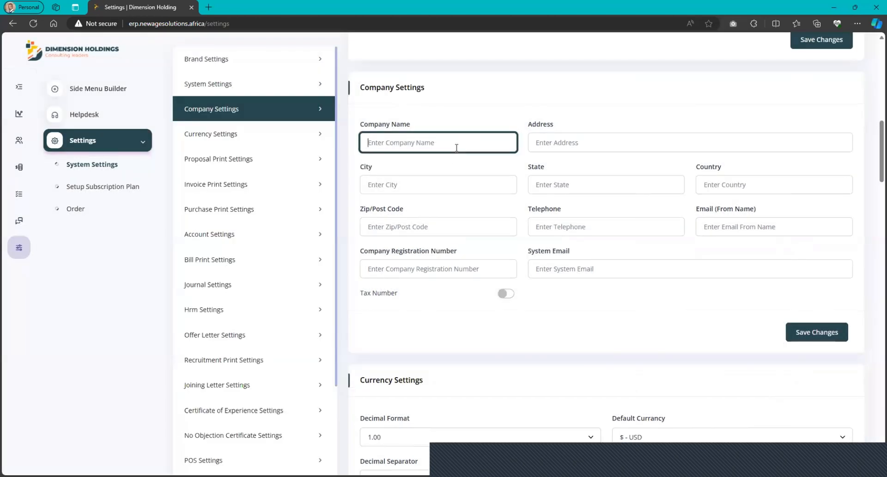
type("D")
type("imension Holdings Ltd")
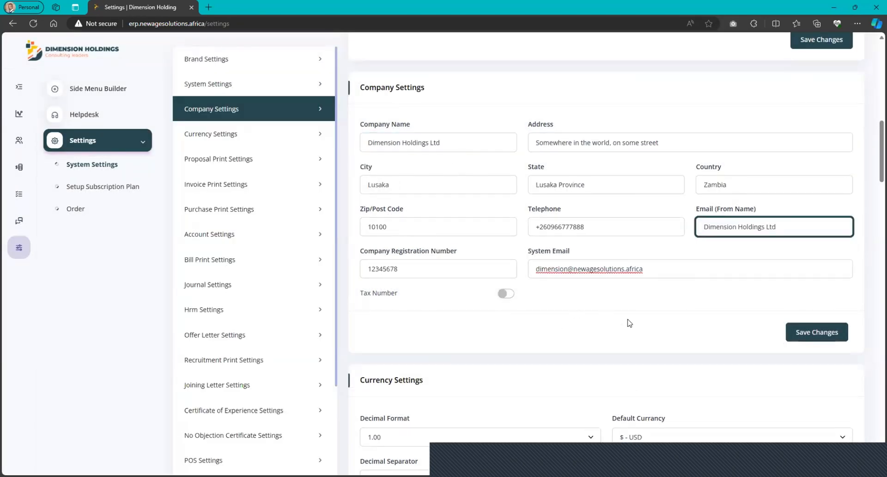
scroll(629, 321, "down", 1)
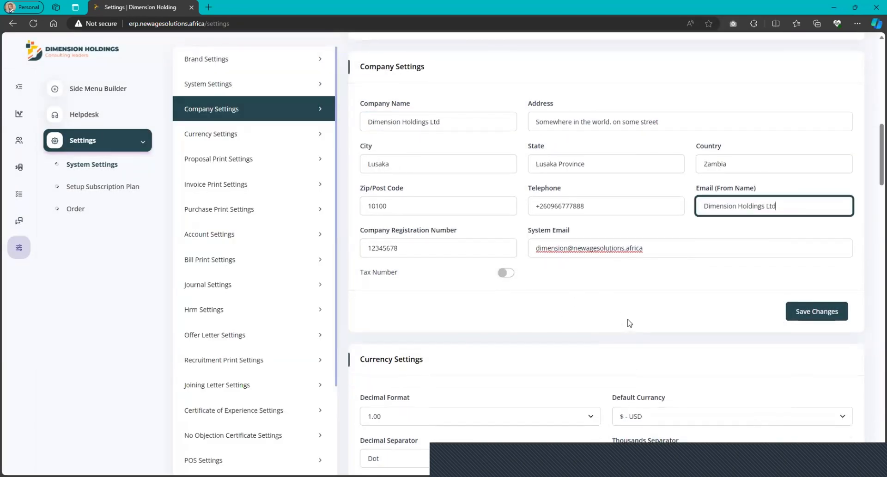
left_click(815, 316)
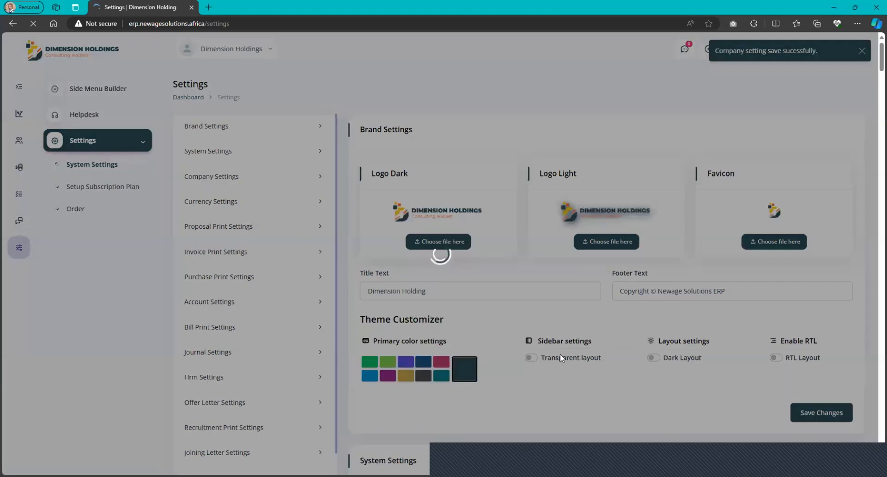
Set the thousands separator to Comma in the currency settings and save the changes.
scroll(560, 354, "down", 3)
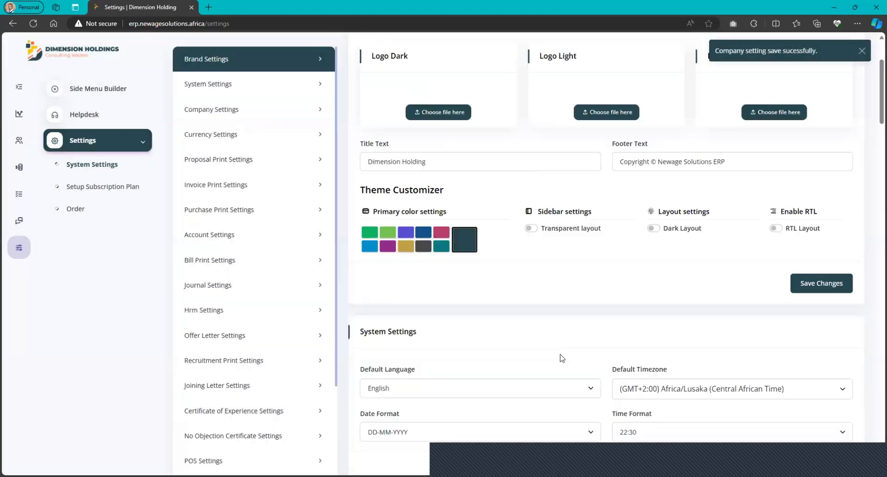
scroll(560, 356, "down", 10)
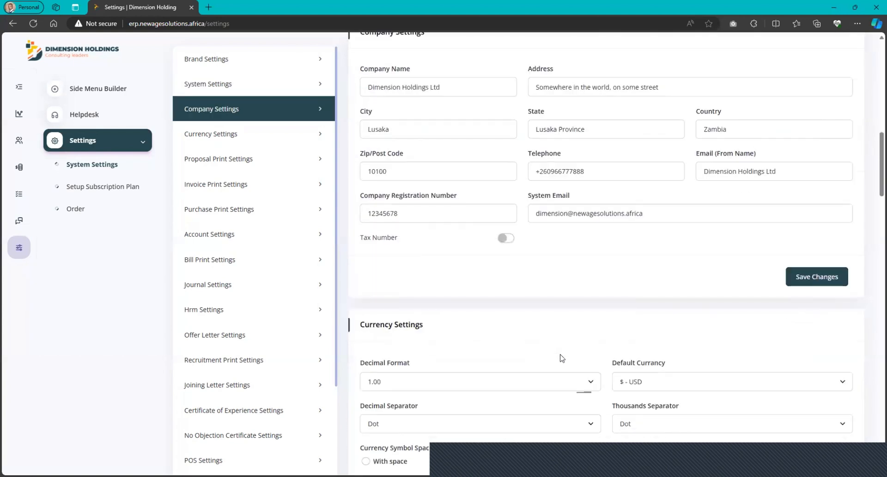
scroll(560, 359, "down", 5)
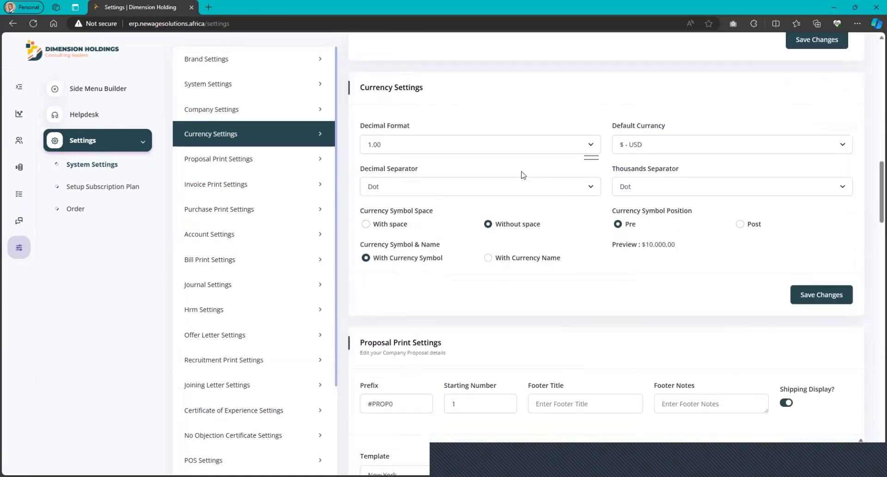
scroll(522, 172, "up", 1)
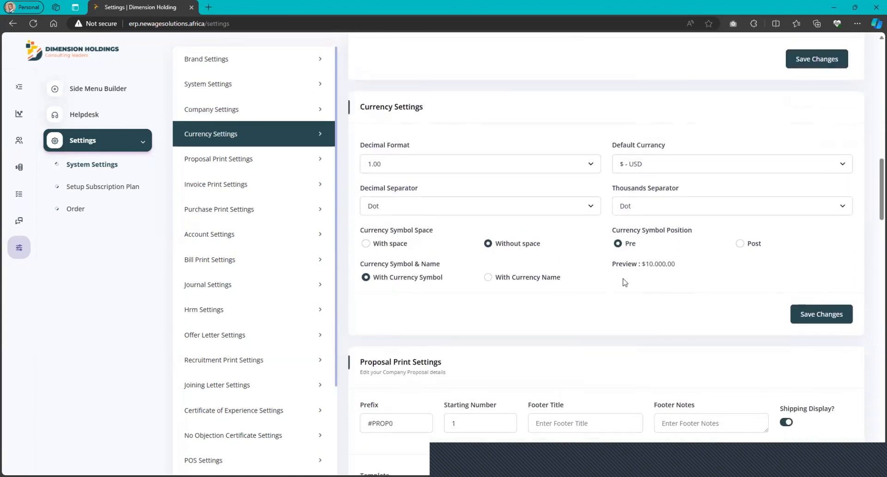
scroll(621, 279, "down", 1)
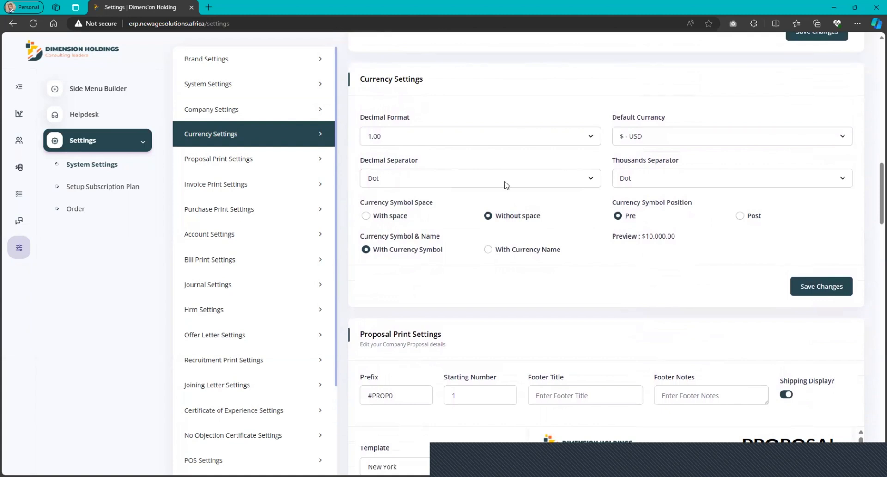
left_click(665, 184)
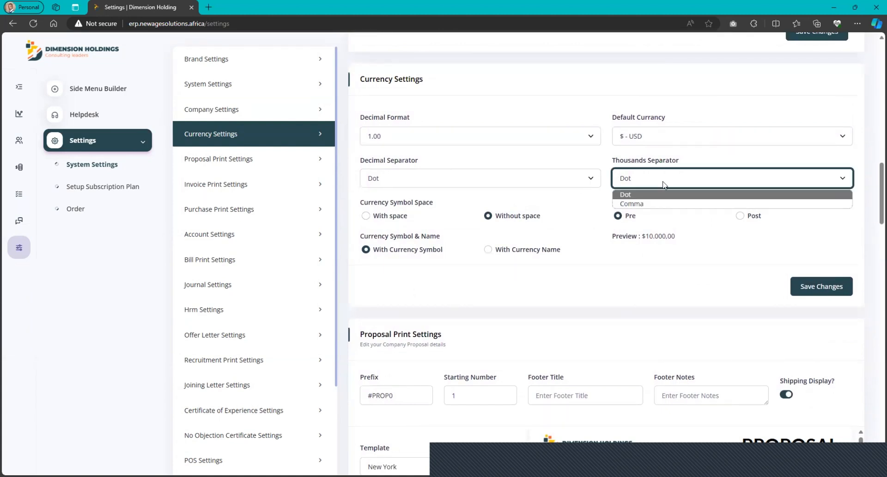
left_click(634, 203)
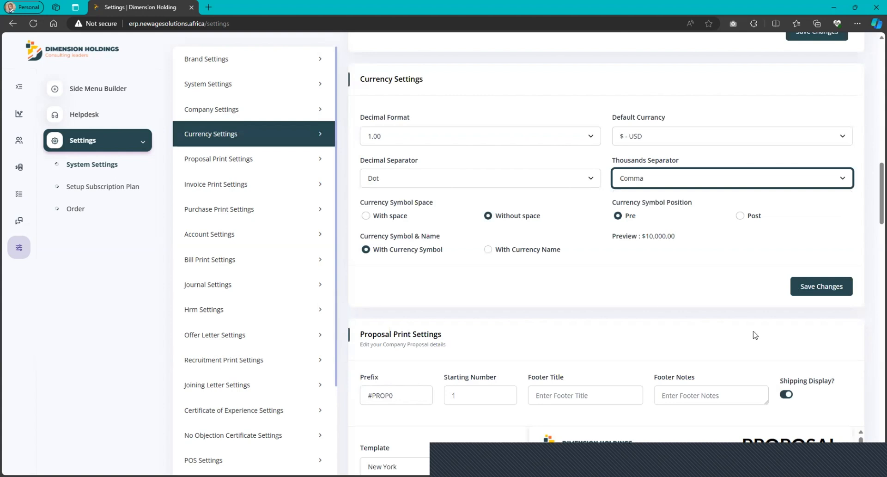
left_click(806, 287)
Review the proposal print template preview, including the company details, customer blocks, item table and totals.
scroll(599, 327, "down", 2)
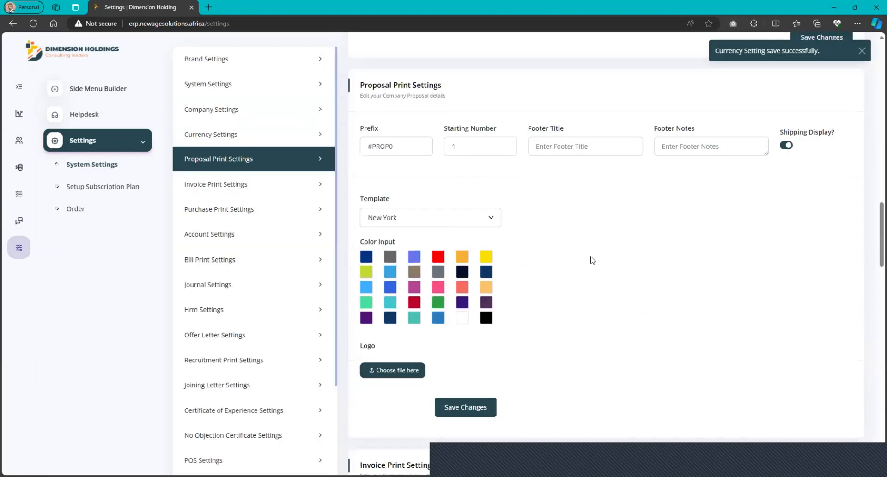
scroll(626, 292, "down", 1)
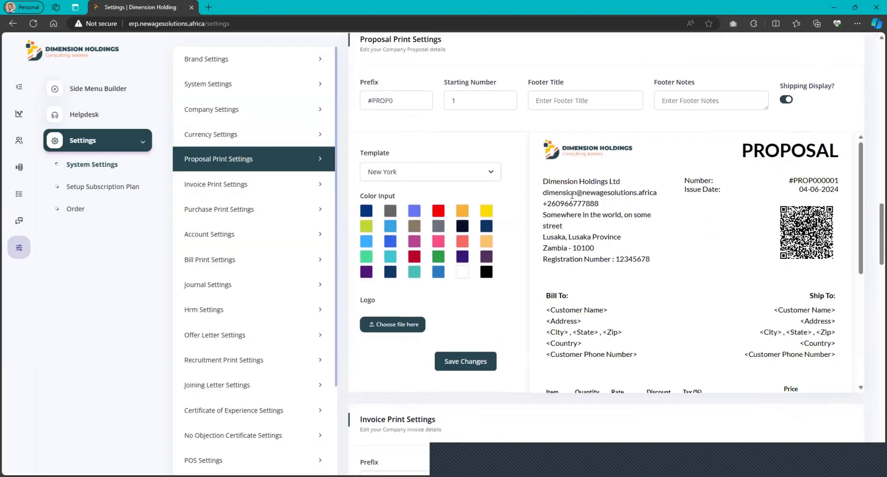
scroll(659, 300, "down", 2)
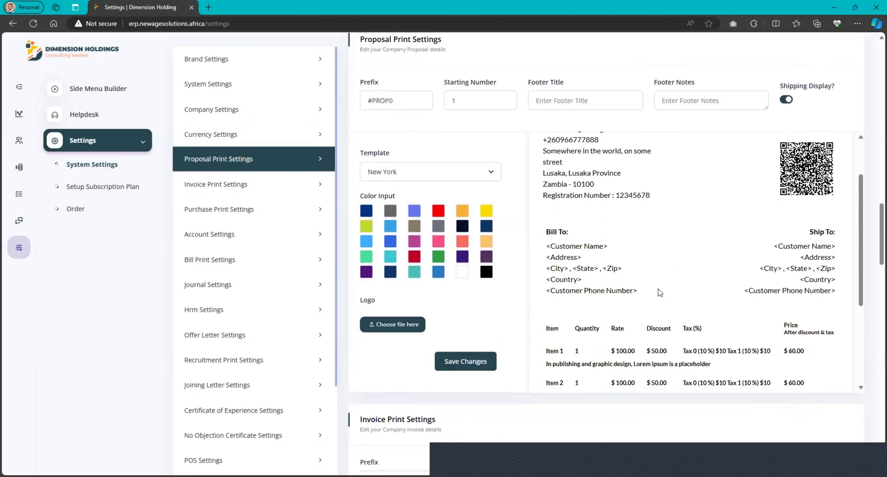
scroll(635, 211, "up", 2)
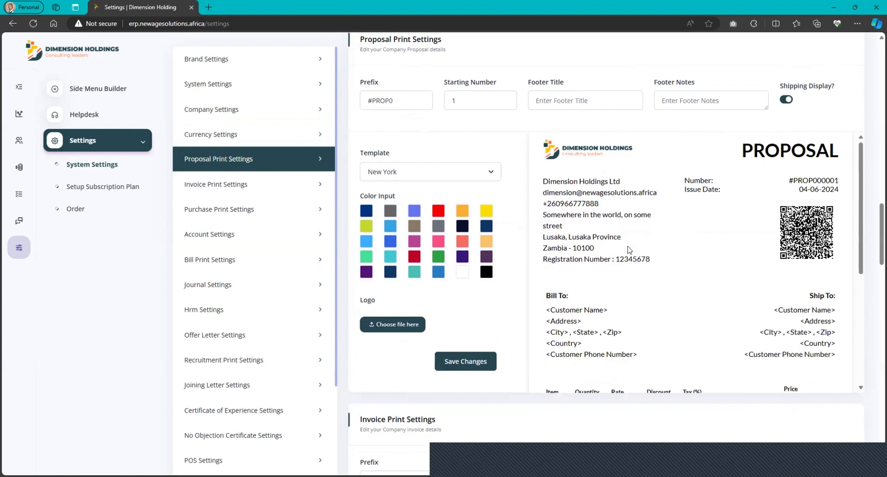
scroll(629, 250, "down", 1)
scroll(629, 249, "up", 1)
scroll(629, 250, "down", 5)
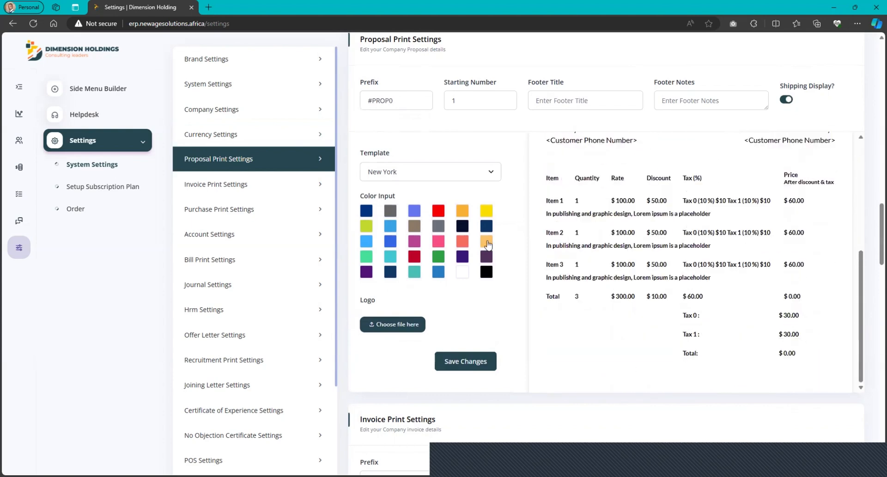
Review the invoice print settings, including prefix and starting number, and the purchase print settings.
scroll(644, 305, "down", 7)
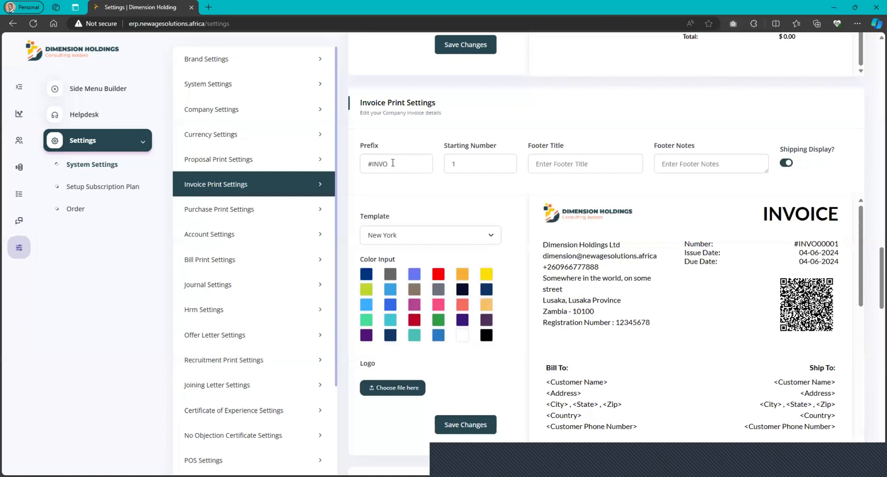
left_click(480, 158)
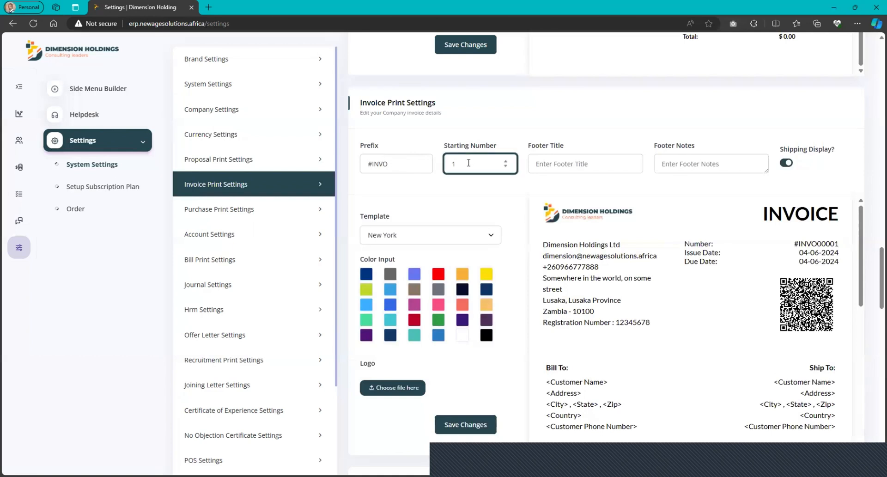
left_click_drag(388, 163, 371, 163)
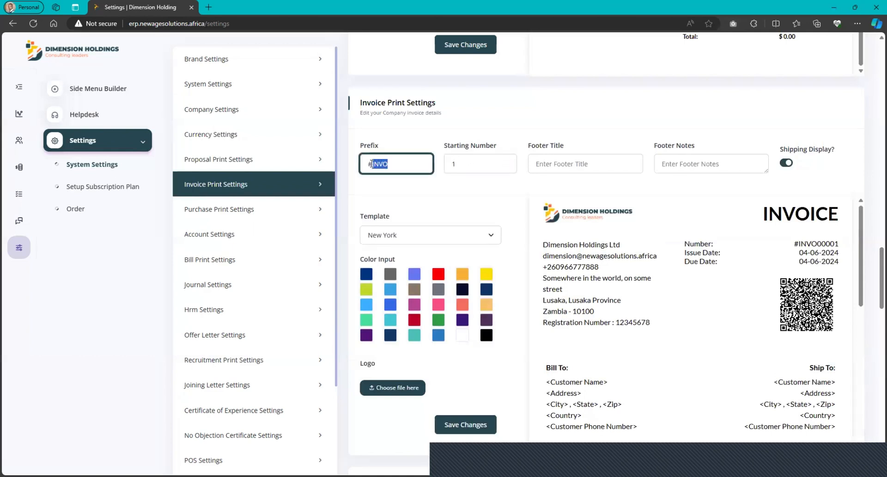
left_click(466, 162)
scroll(499, 195, "down", 1)
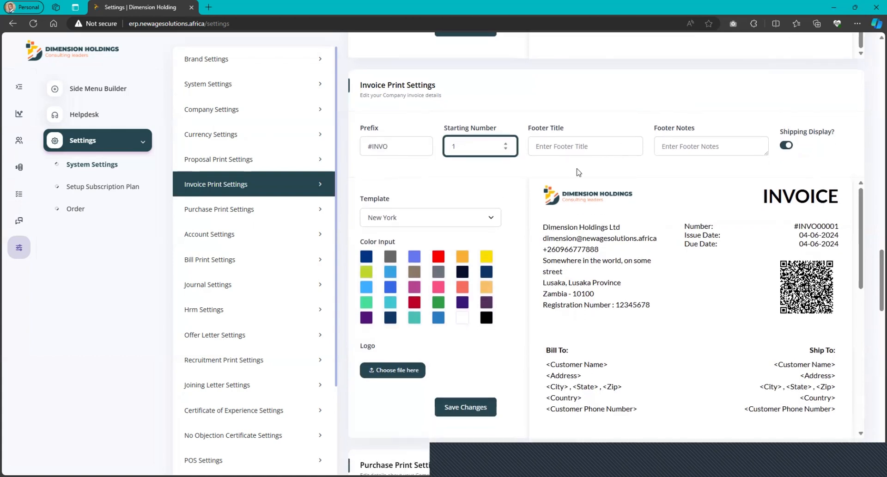
scroll(505, 208, "down", 1)
scroll(505, 208, "down", 5)
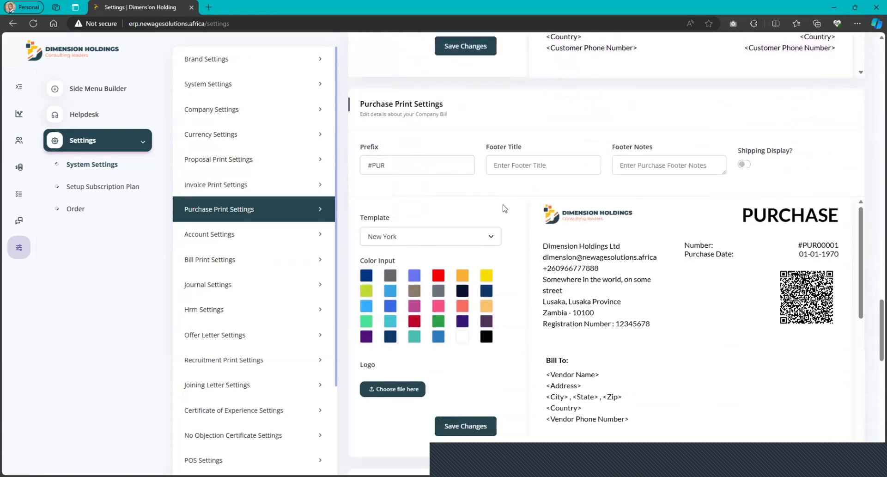
scroll(505, 209, "down", 7)
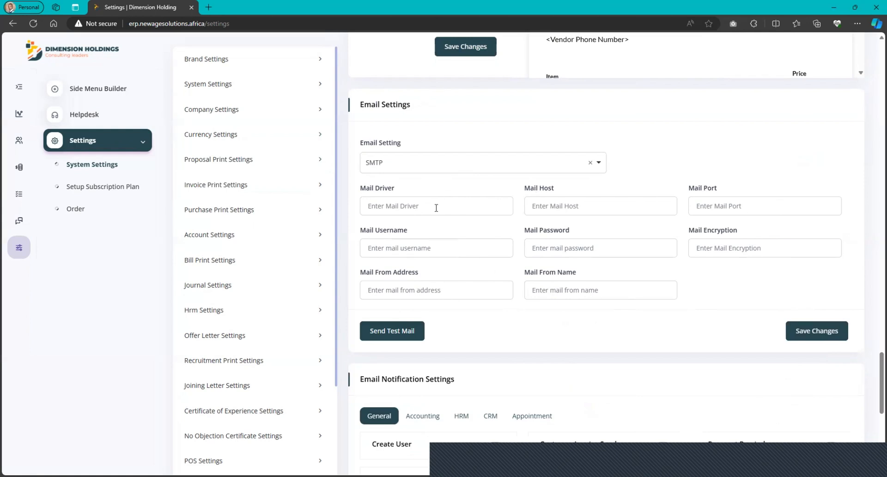
Enable the Create User email notification under General and look through the Accounting, HRM and CRM notification options.
scroll(436, 208, "down", 4)
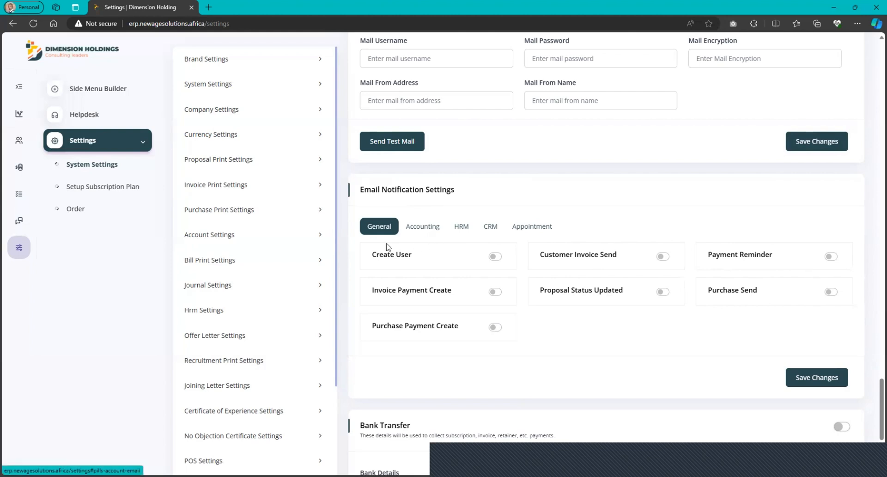
left_click(500, 257)
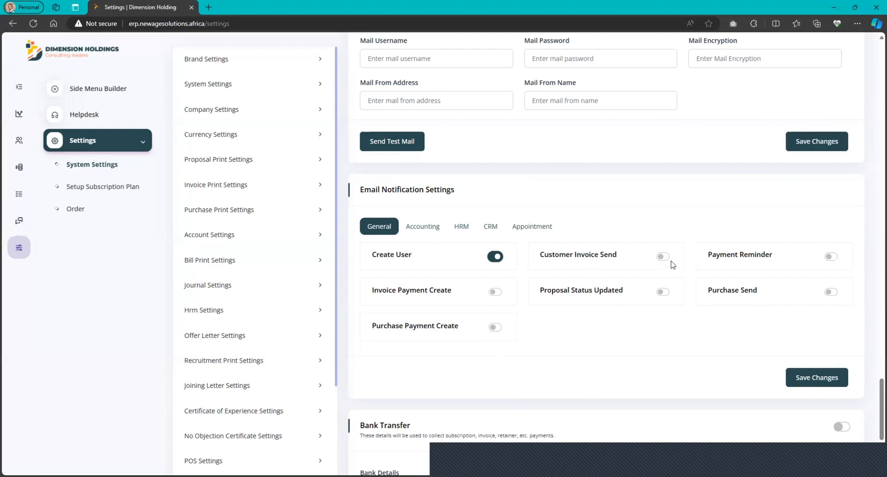
left_click(431, 233)
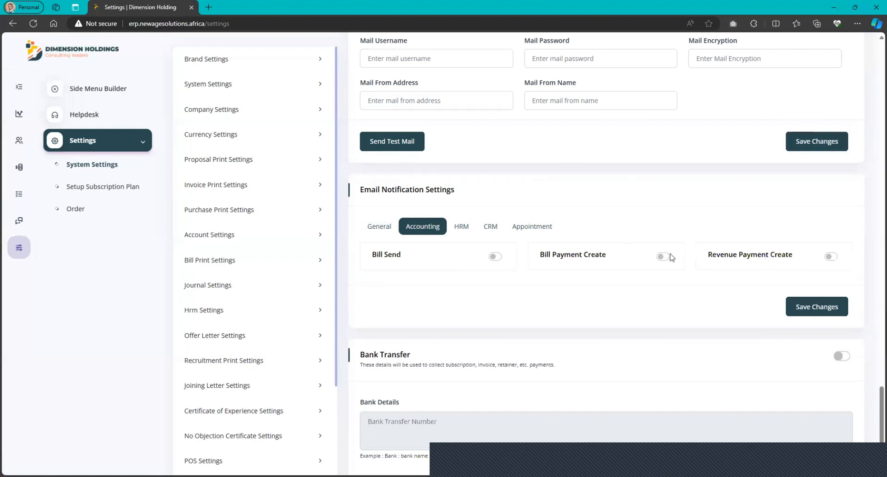
left_click(462, 227)
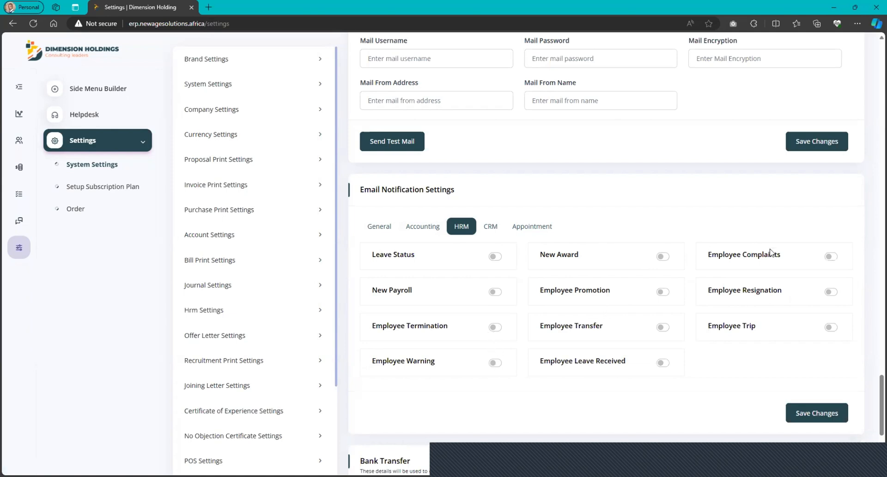
left_click(491, 227)
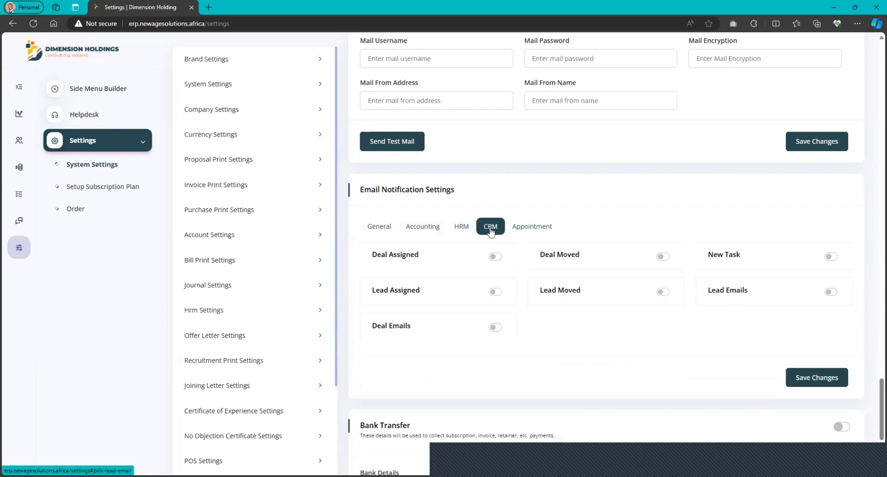
Enable all remaining General email notifications: Invoice Payment Create, Purchase Payment Create, Customer Invoice Send, Proposal Status Updated, Payment Reminder and Purchase Send.
left_click(393, 227)
left_click(495, 292)
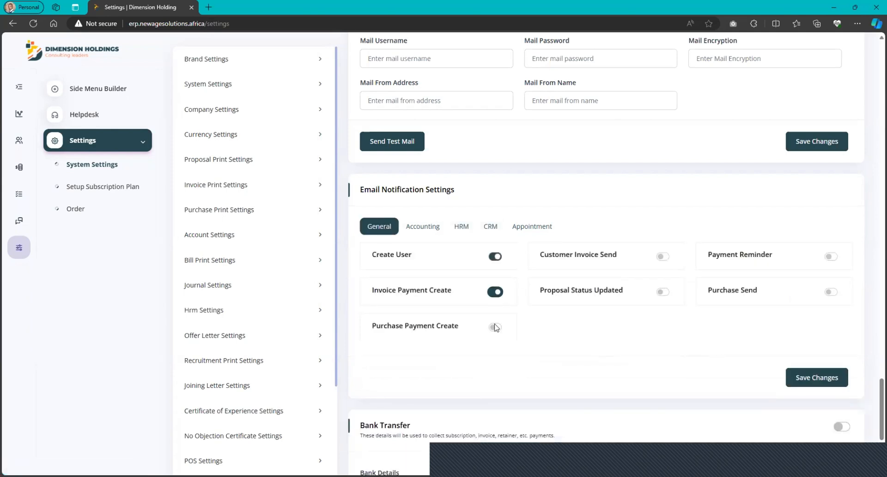
left_click(495, 327)
left_click(663, 256)
left_click(663, 292)
left_click(831, 256)
left_click(831, 291)
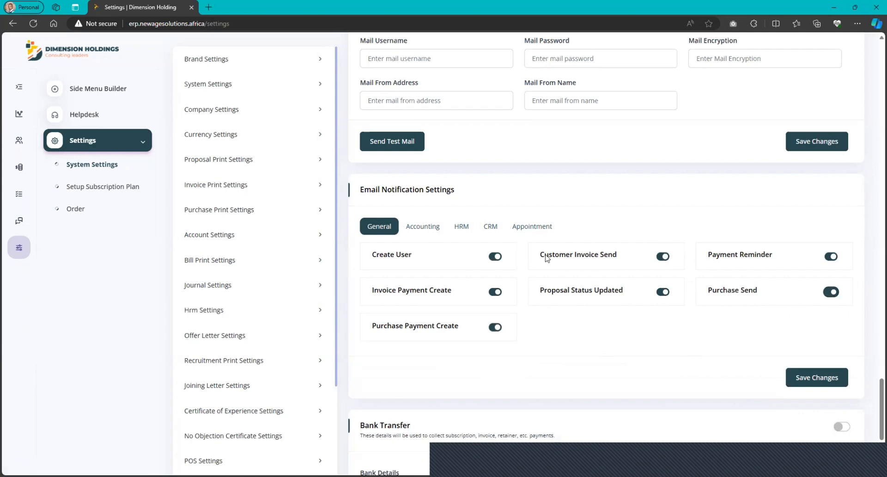
Enable the Bill Send, Bill Payment Create and Revenue Payment Create notifications for Accounting, plus Leave Status and New Payroll for HRM.
left_click(495, 256)
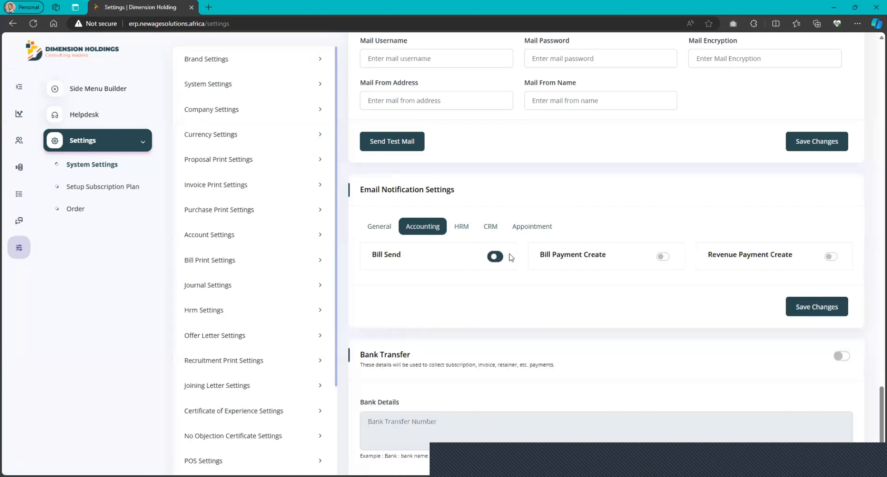
left_click(662, 256)
left_click(831, 256)
left_click(462, 229)
left_click(495, 257)
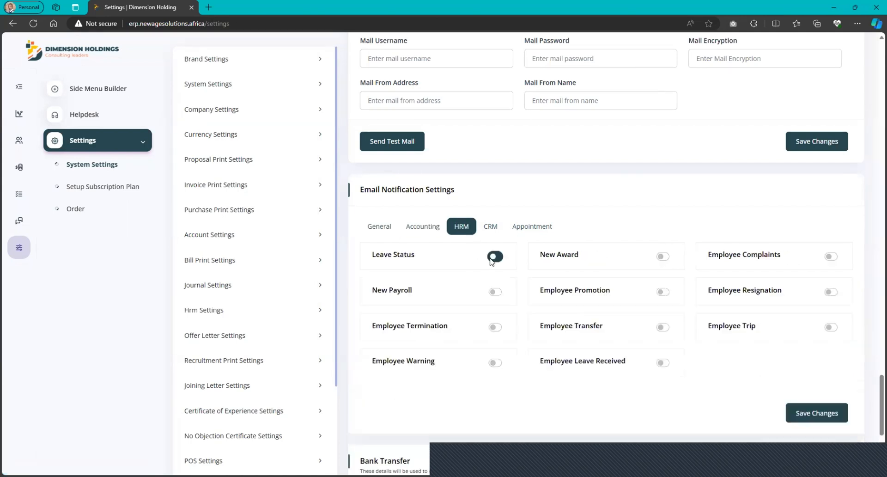
left_click(496, 292)
Enable the CRM Deal Assigned email notification and save the notification settings.
left_click(490, 227)
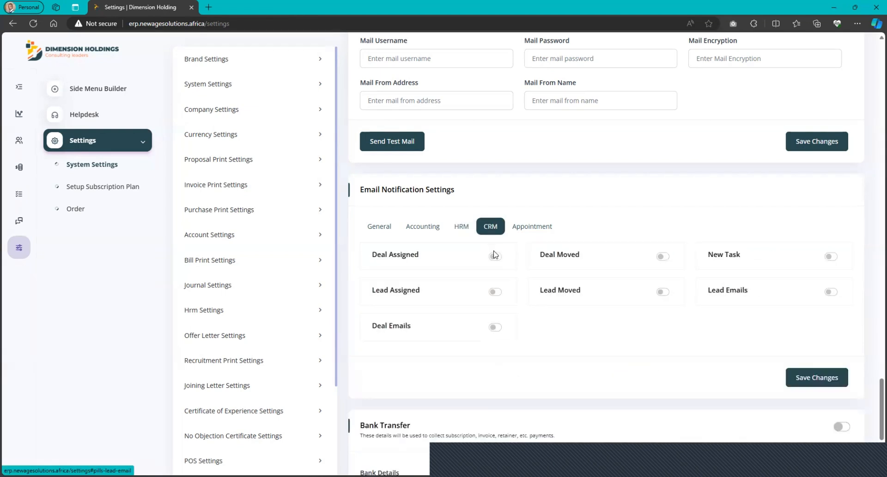
left_click(495, 256)
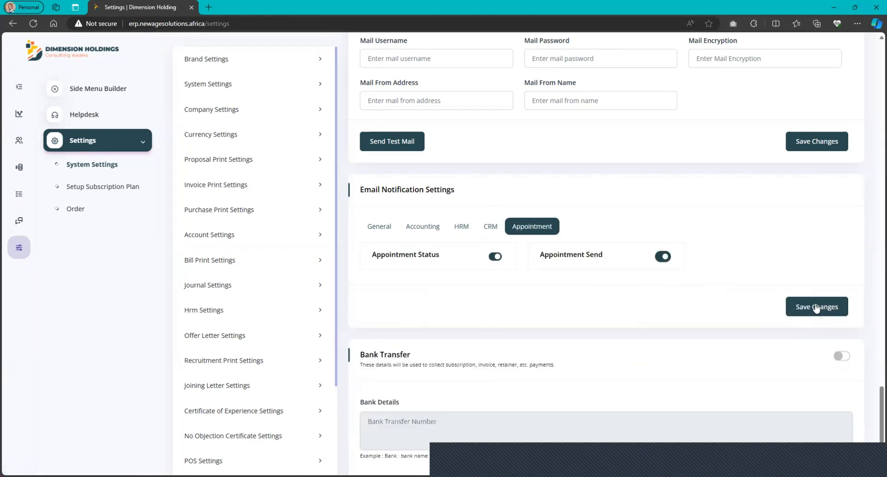
left_click(816, 307)
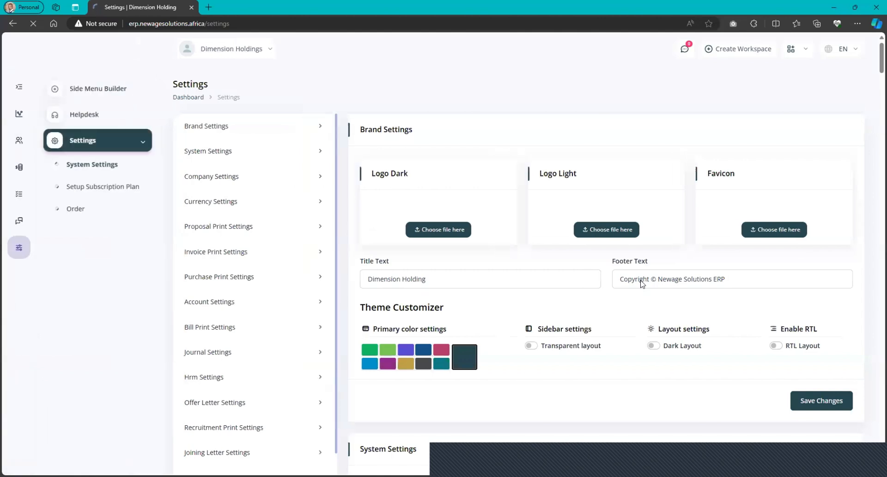
Set the mail driver to smtp in the email settings and check the available email providers, keeping SMTP.
scroll(443, 283, "down", 20)
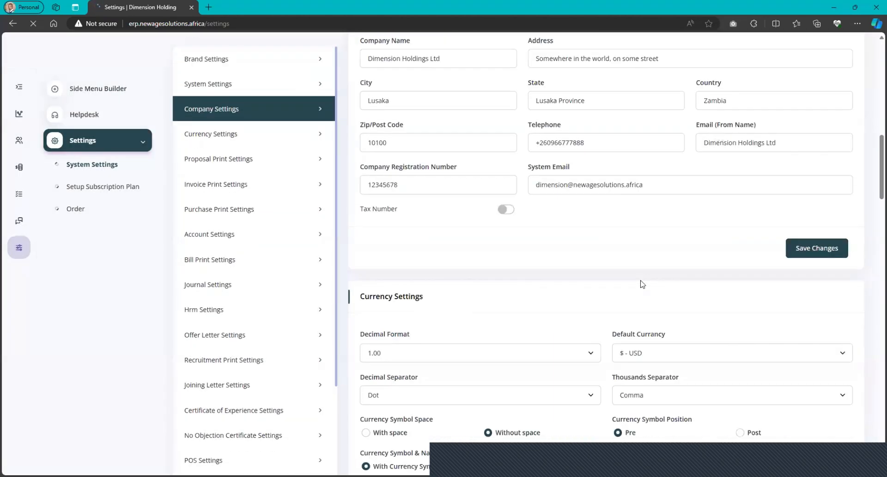
left_click(403, 207)
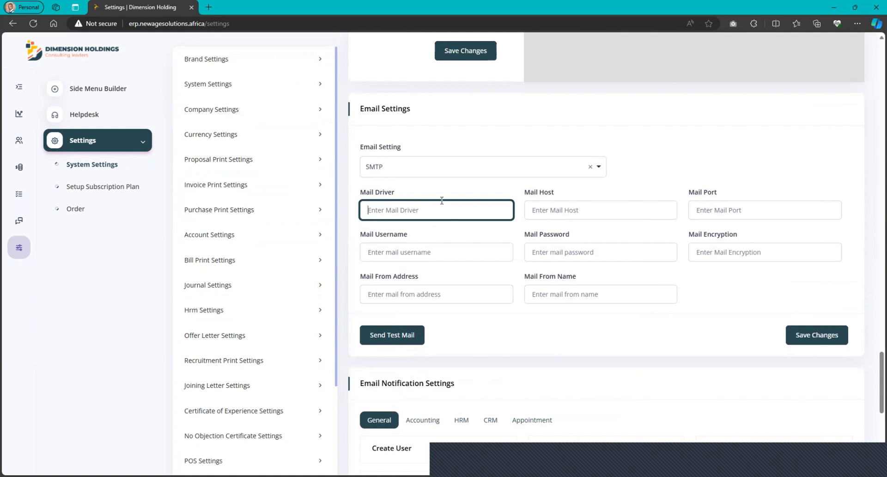
type("smtp")
left_click(598, 167)
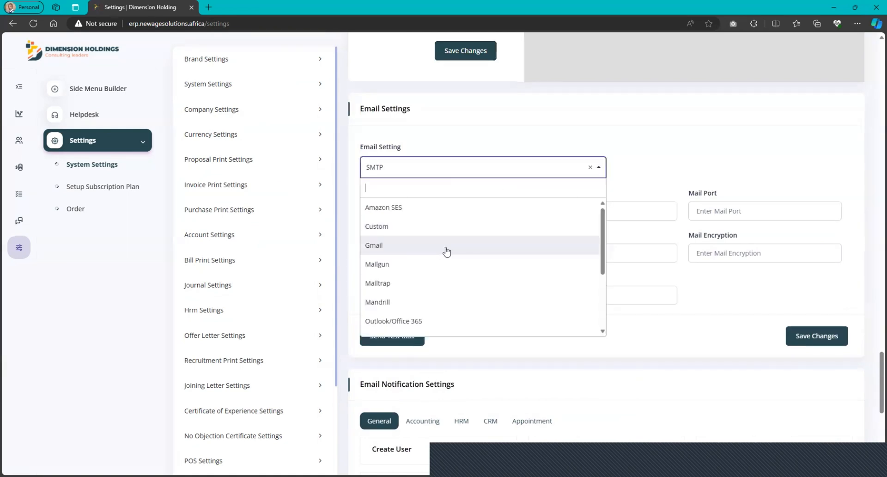
scroll(450, 291, "down", 5)
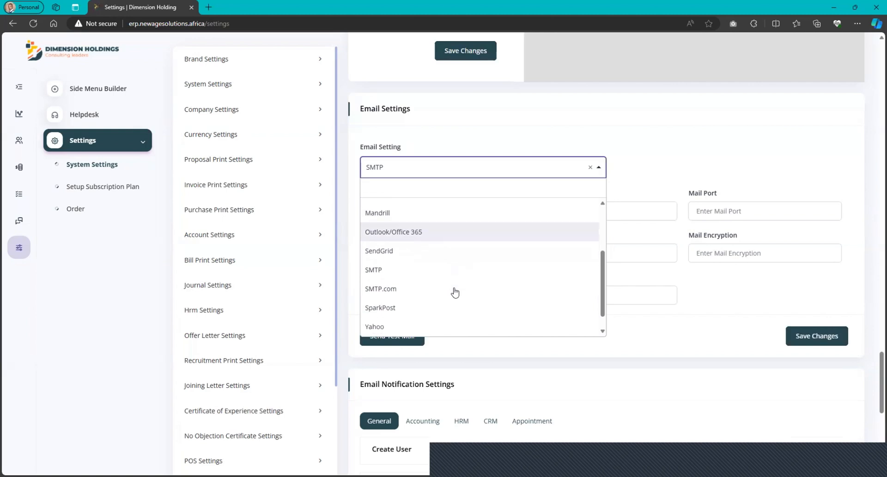
left_click(637, 175)
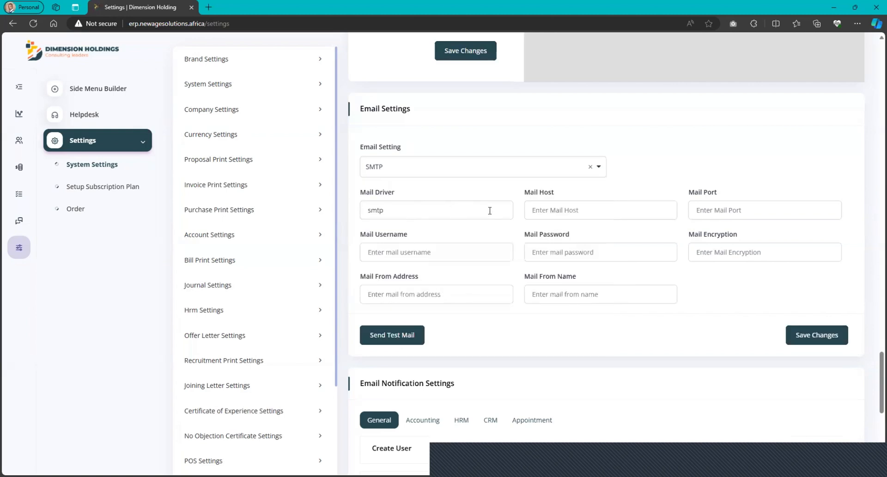
Set the mail host to mail.newagesolutions.africa, the mail port to 465 and the mail encryption to ssl.
left_click(563, 212)
type("mail.newagesolutions.africa")
left_click(782, 201)
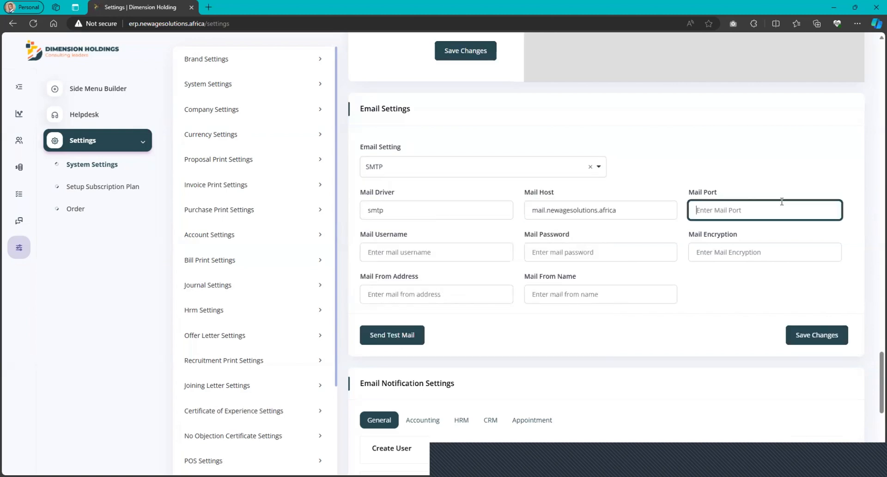
type("465")
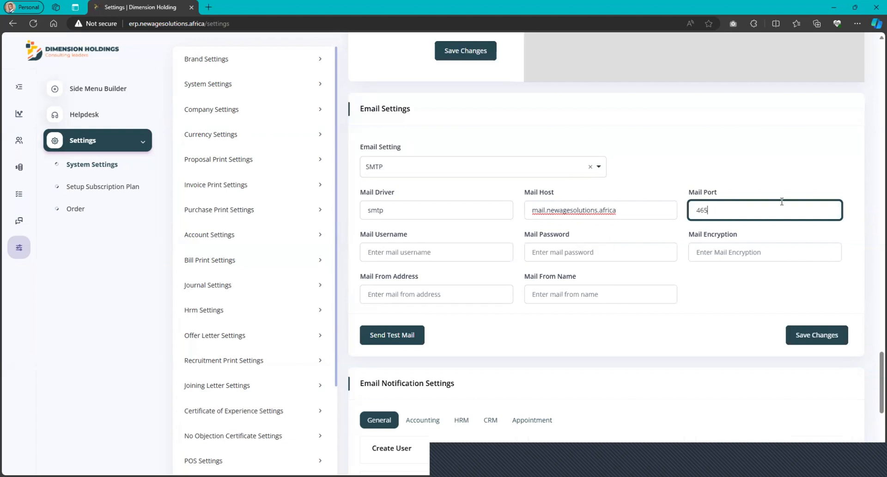
left_click(716, 253)
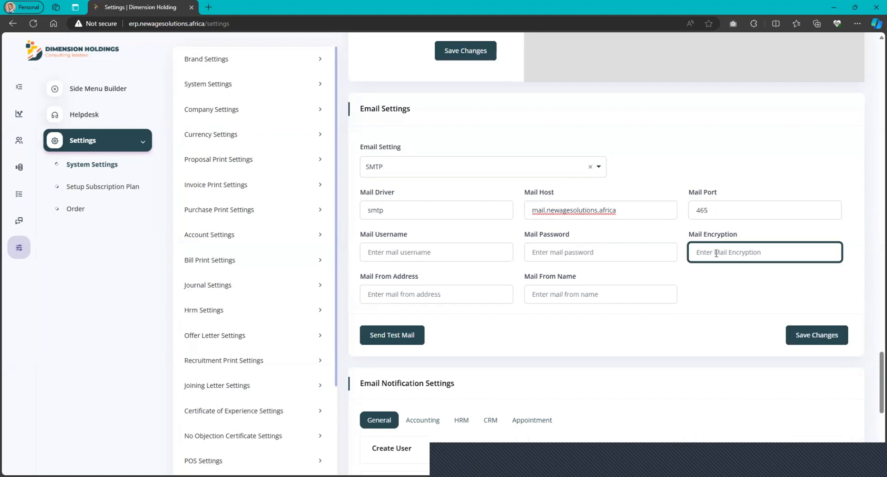
type("ssl")
Fill in the mail username and mail from address with the company's e-mail address, and set the mail from name to Dimension Holdings.
left_click(435, 253)
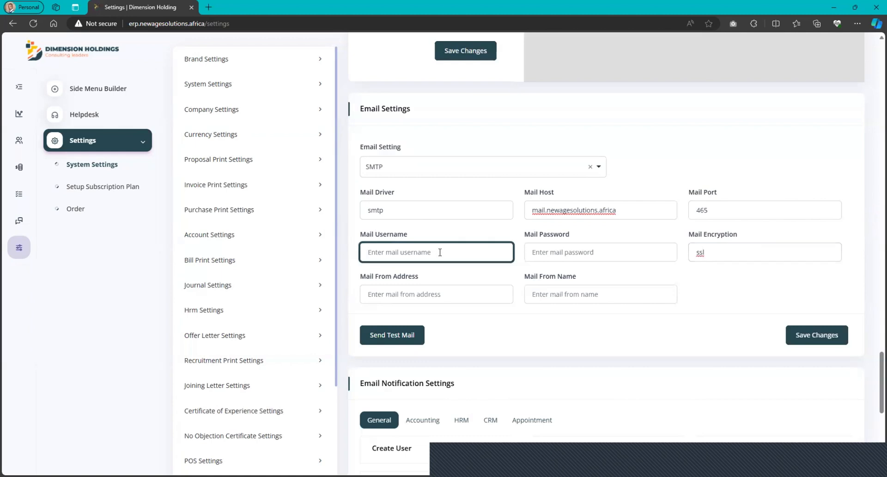
key("ctrl+v")
left_click(562, 255)
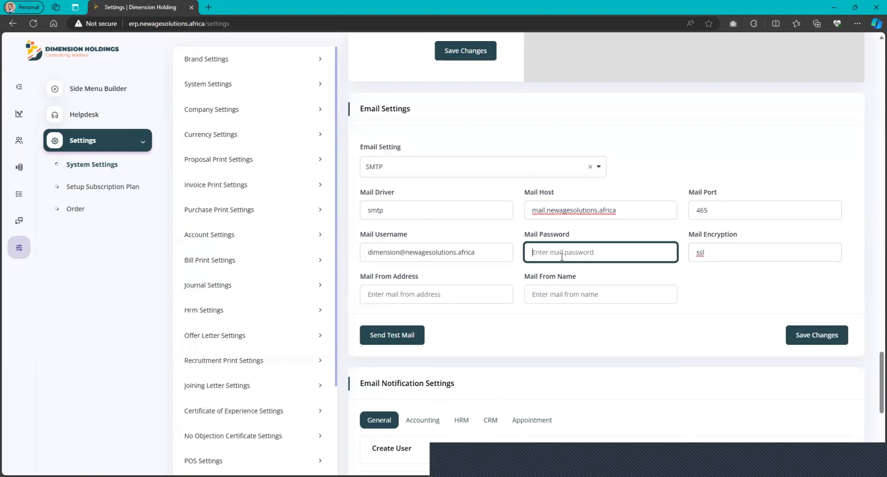
left_click(447, 292)
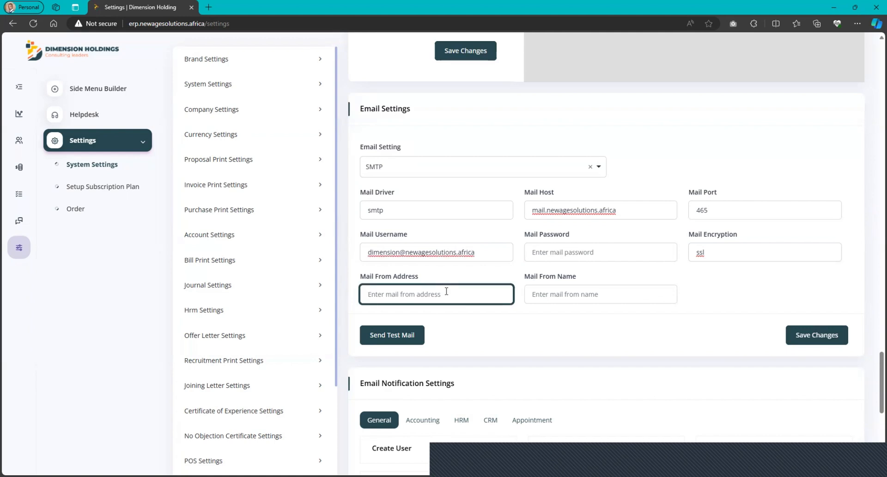
left_click_drag(476, 252, 353, 252)
key("ctrl+c")
left_click(408, 294)
key("ctrl+v")
left_click(606, 300)
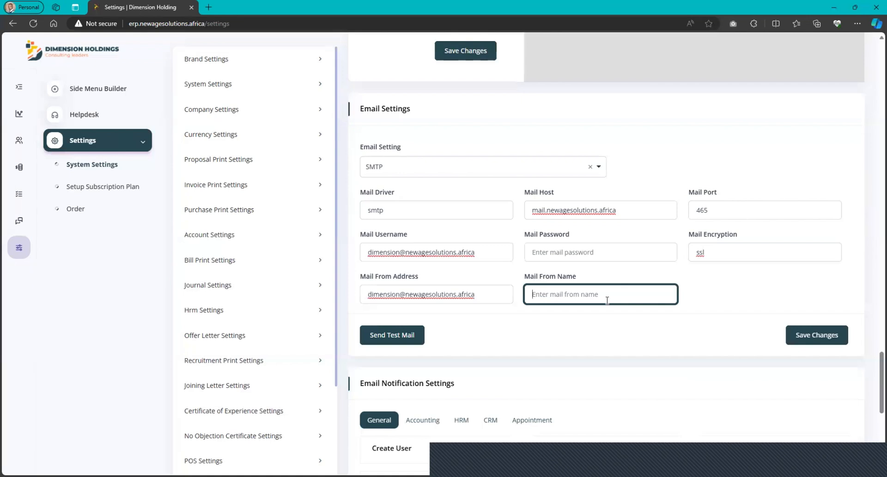
type("Dimension Holdings")
scroll(486, 204, "up", 3)
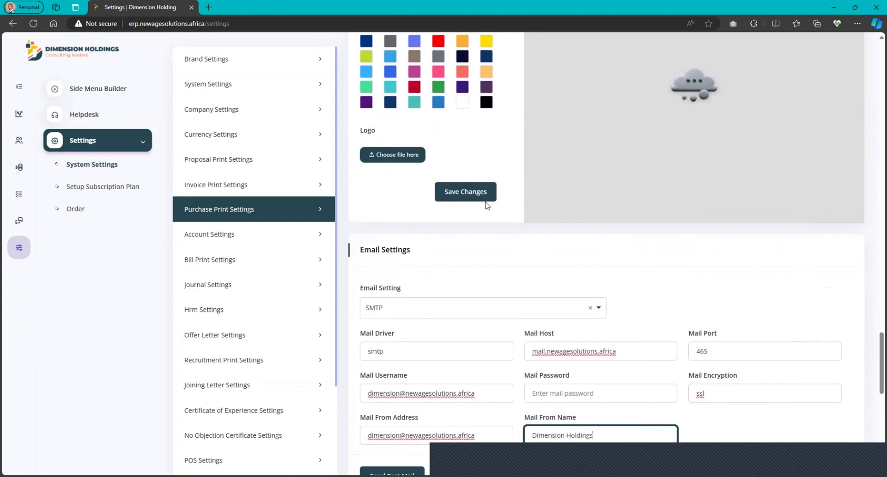
Open the account settings, and open the journal settings to examine the journal prefix.
scroll(486, 204, "down", 5)
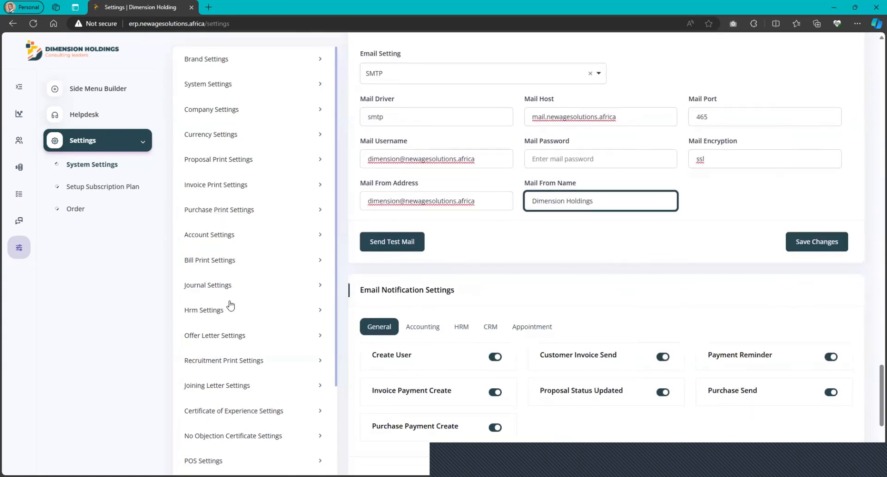
scroll(236, 307, "down", 3)
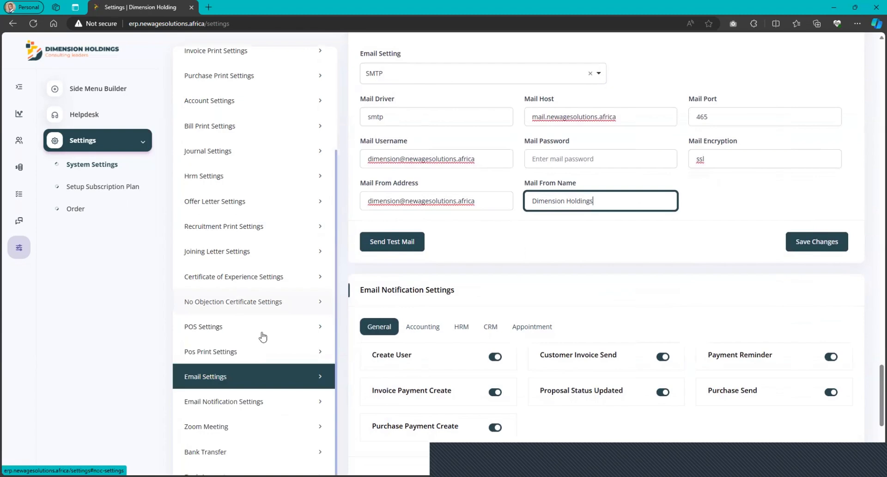
scroll(430, 203, "up", 15)
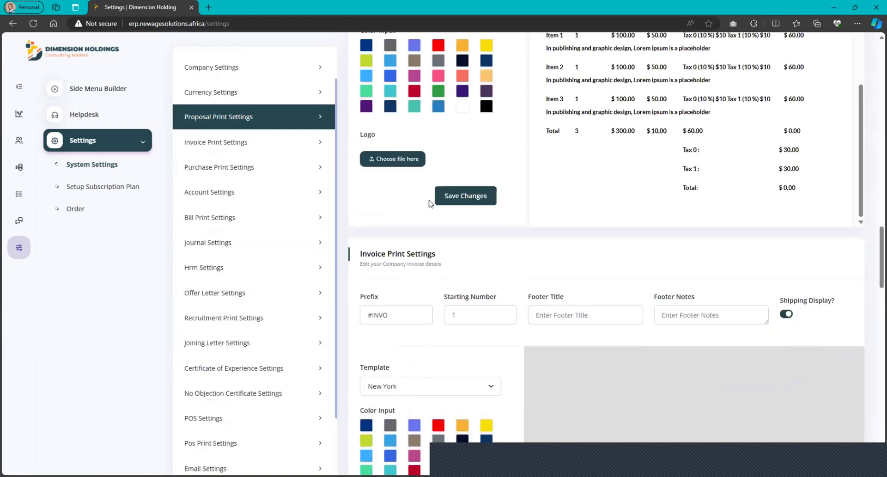
scroll(431, 204, "down", 15)
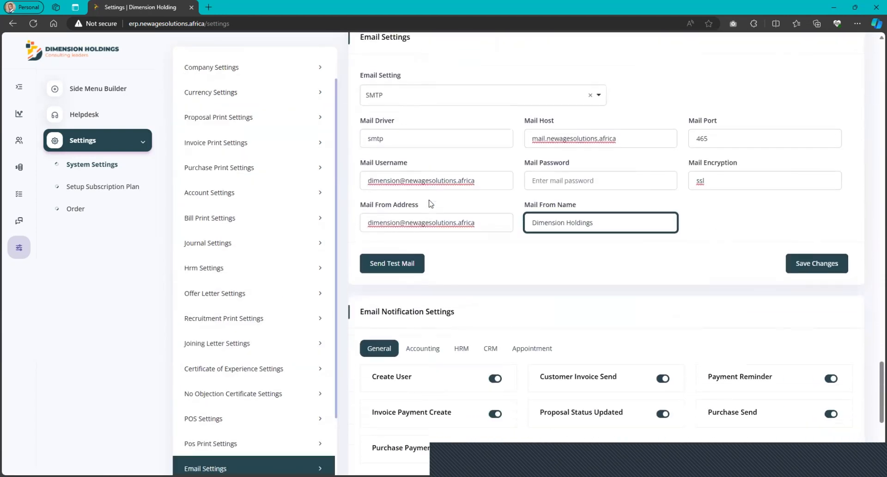
left_click(222, 199)
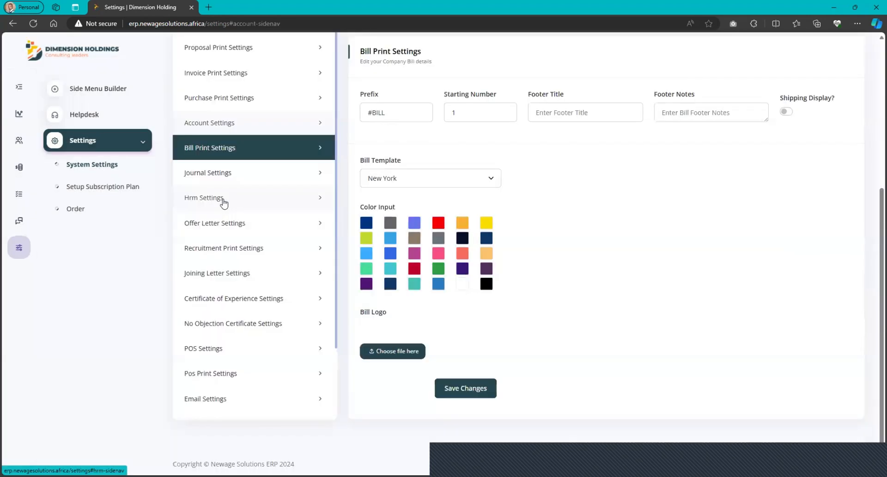
left_click(231, 171)
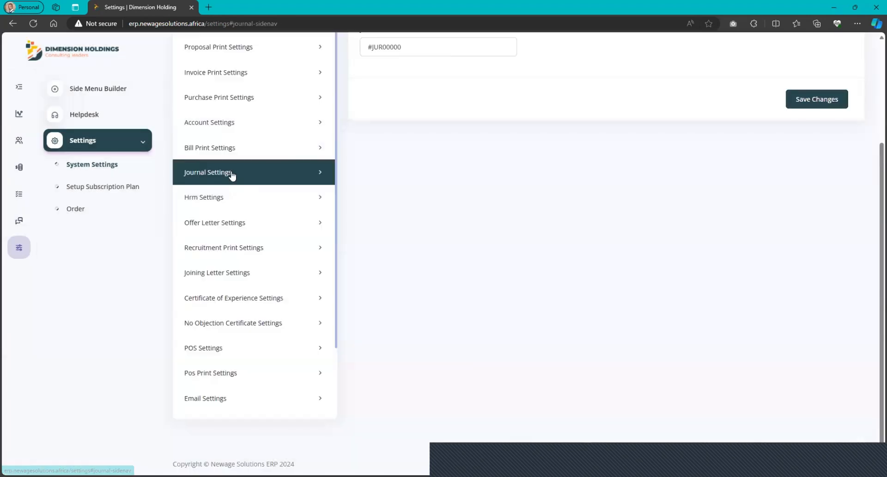
scroll(534, 192, "up", 2)
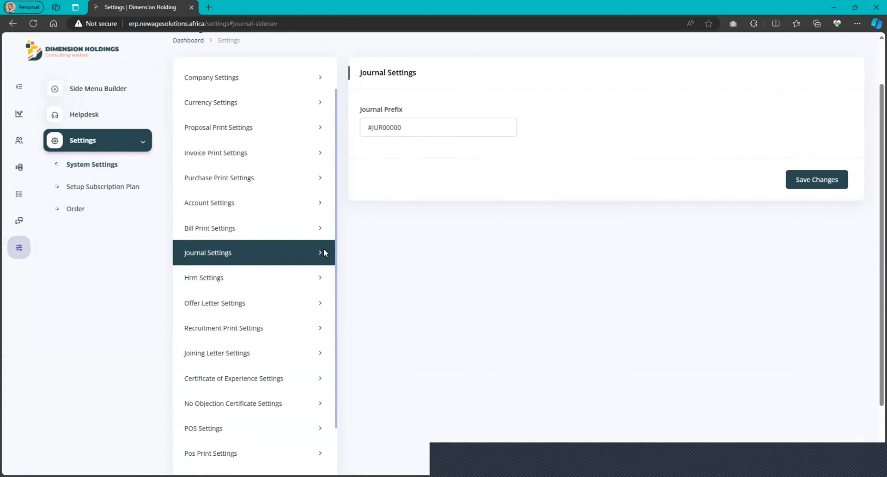
Open the HRM settings to examine the employee prefix, company start and end times and IP restriction.
scroll(314, 258, "down", 1)
left_click(243, 252)
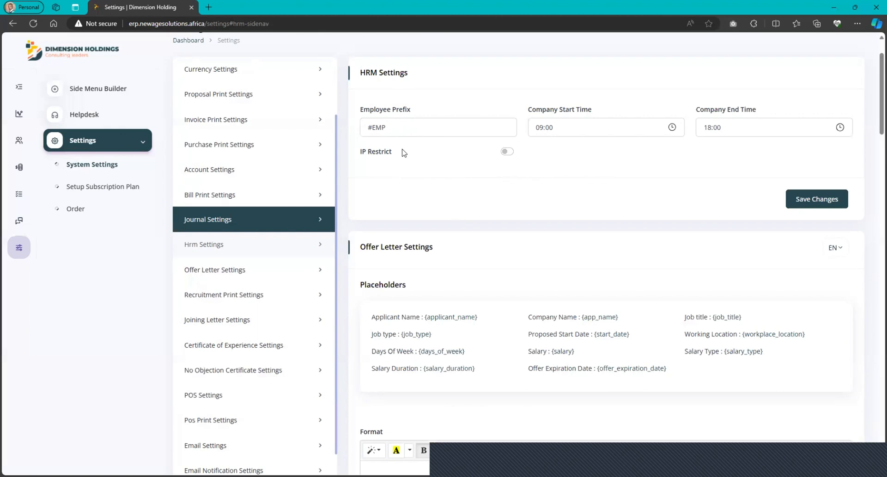
scroll(455, 202, "down", 2)
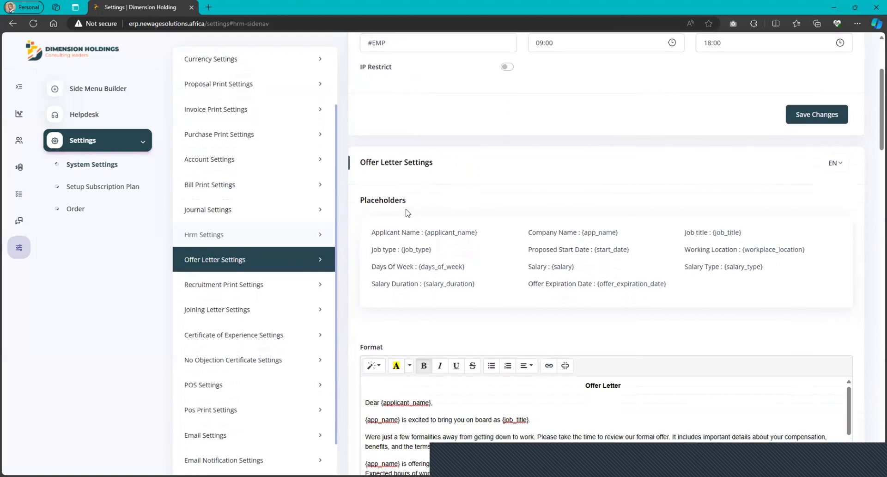
Examine the offer letter placeholders, including the salary duration one, and read through the offer letter format.
scroll(554, 268, "down", 2)
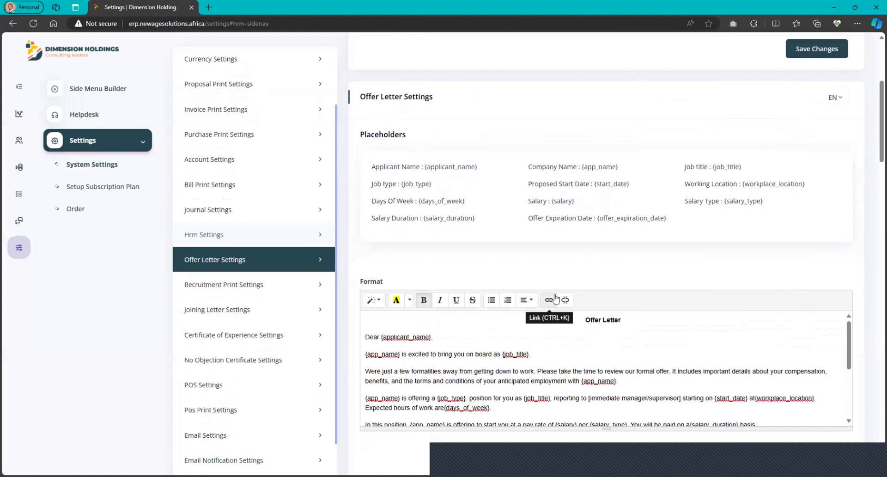
scroll(555, 300, "down", 2)
scroll(576, 213, "up", 1)
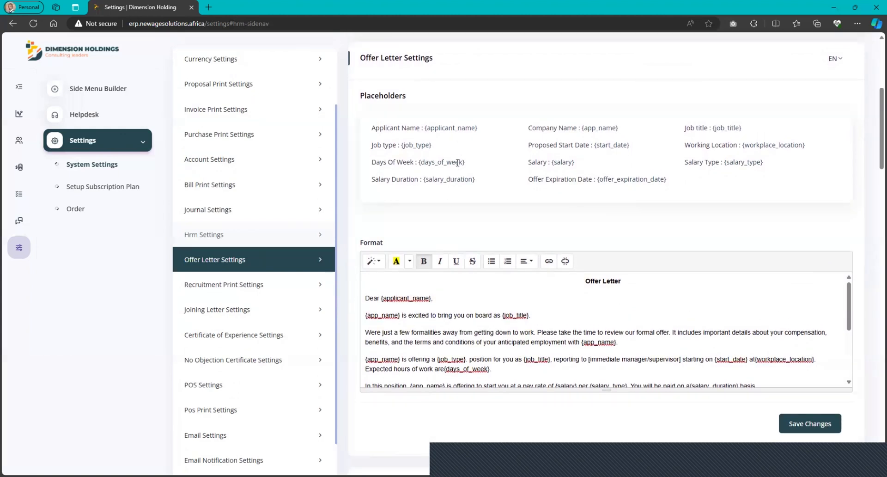
left_click_drag(476, 180, 422, 176)
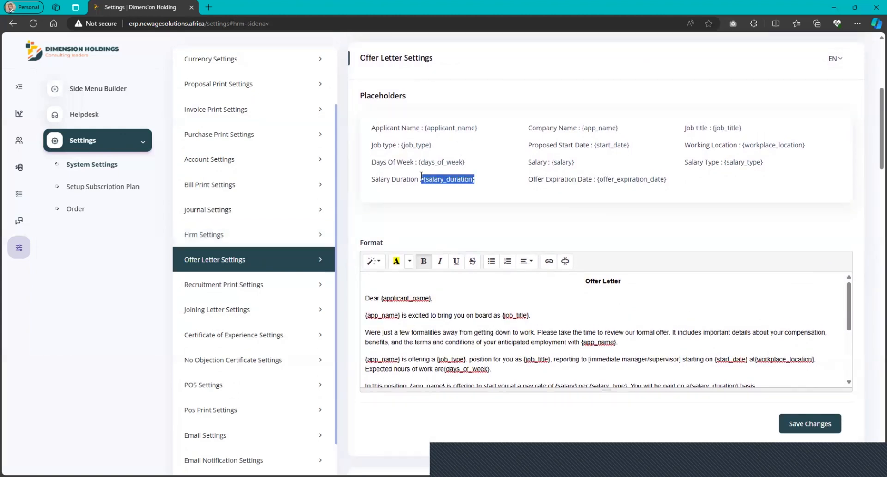
left_click(491, 183)
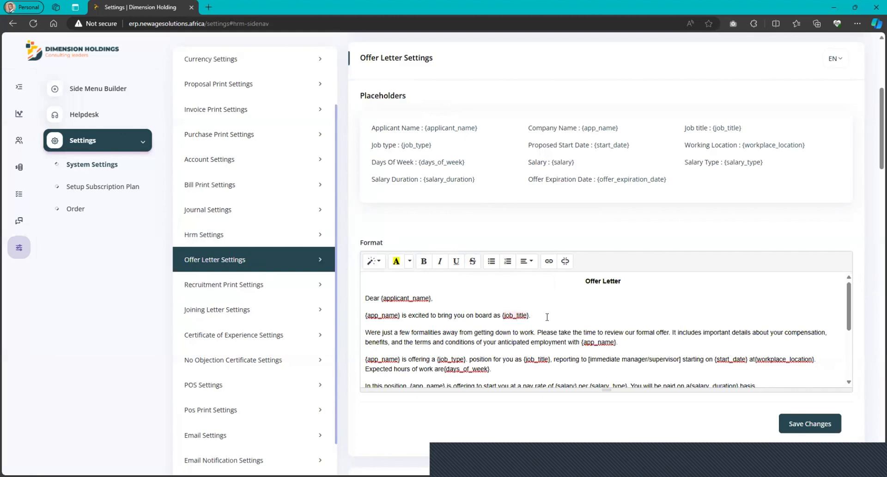
scroll(593, 333, "down", 5)
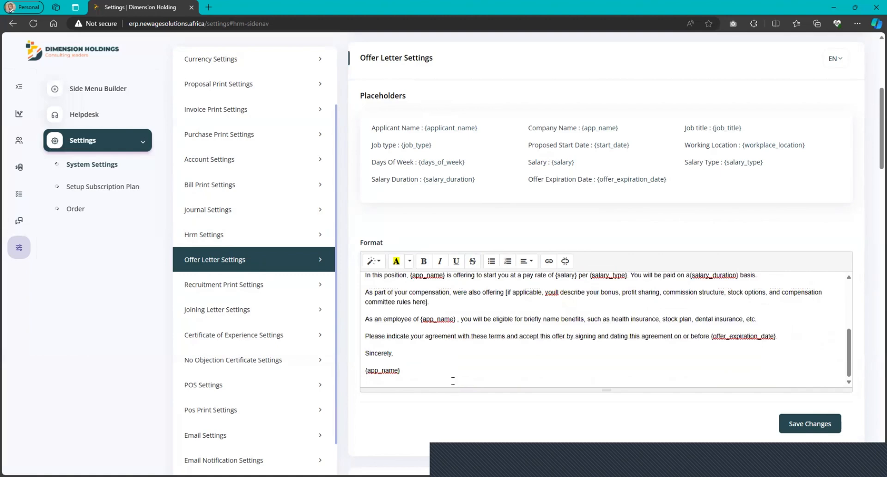
Examine the placeholders and formats of the joining letter and the certificate of experience.
scroll(453, 381, "down", 10)
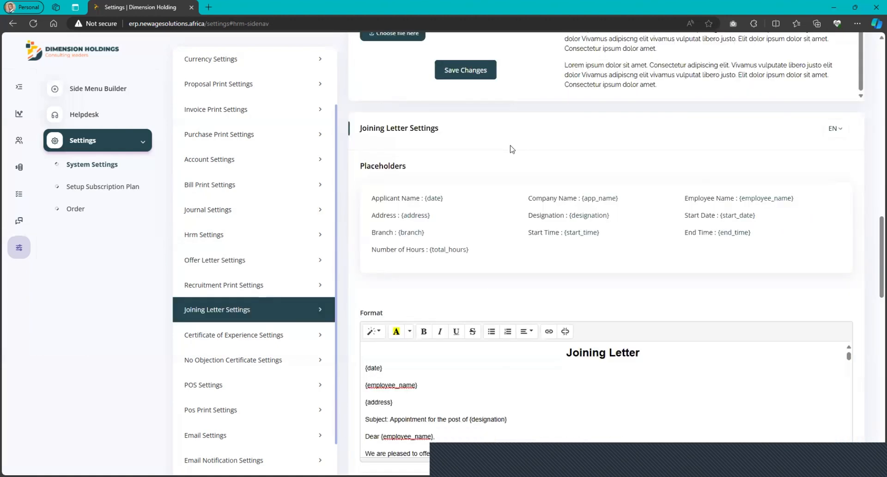
scroll(536, 259, "down", 10)
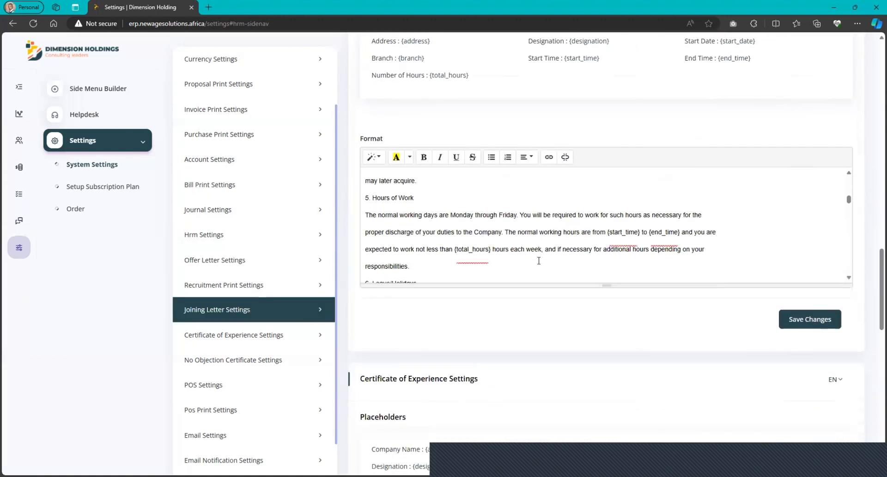
scroll(499, 327, "down", 6)
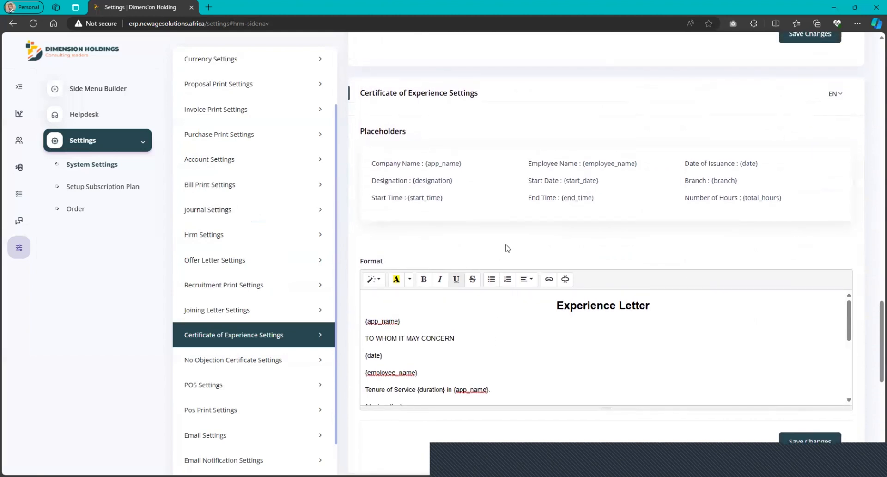
scroll(453, 331, "down", 5)
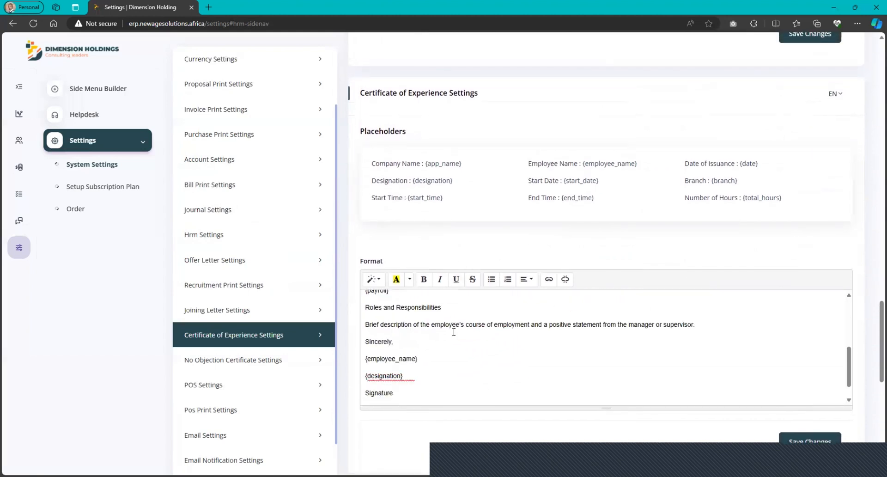
scroll(530, 252, "down", 1)
Examine the placeholders and text format of the No Objection Certificate.
scroll(530, 252, "down", 6)
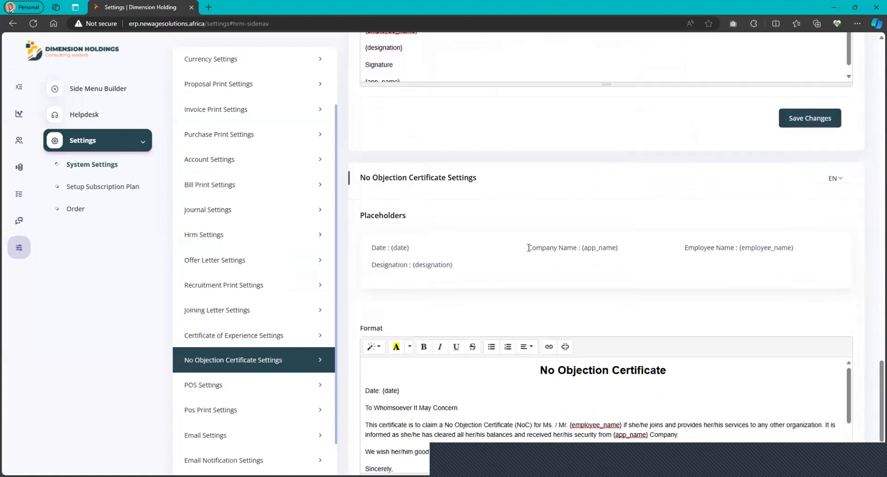
scroll(577, 295, "down", 1)
scroll(578, 294, "down", 5)
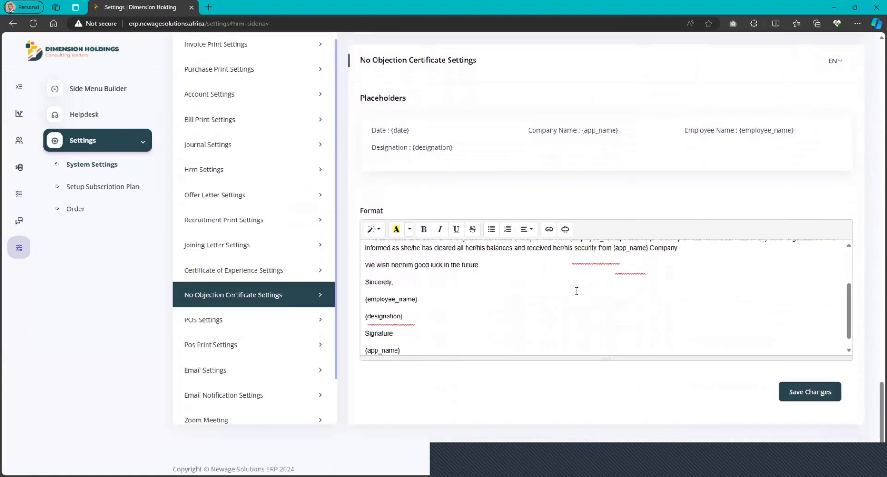
scroll(564, 326, "up", 4)
scroll(563, 325, "up", 3)
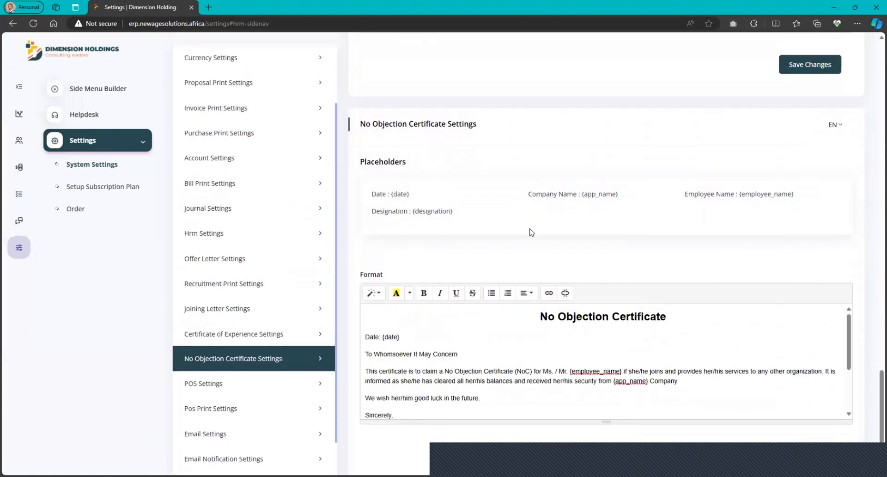
scroll(526, 251, "down", 4)
scroll(529, 252, "up", 1)
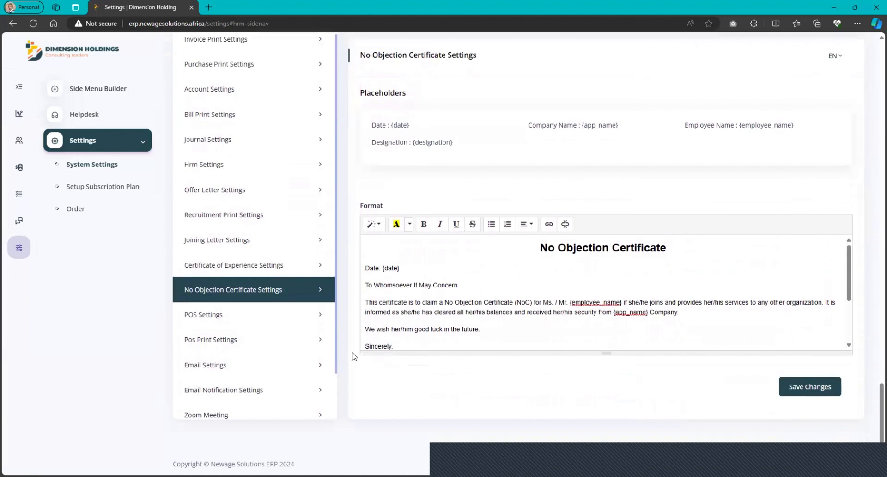
Open the POS settings and examine the low stock threshold and the POS print preview.
left_click(244, 317)
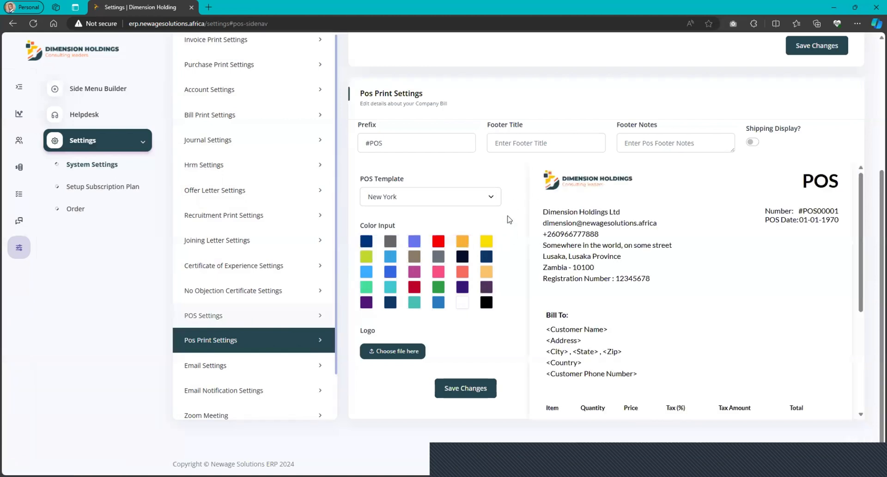
scroll(589, 270, "down", 4)
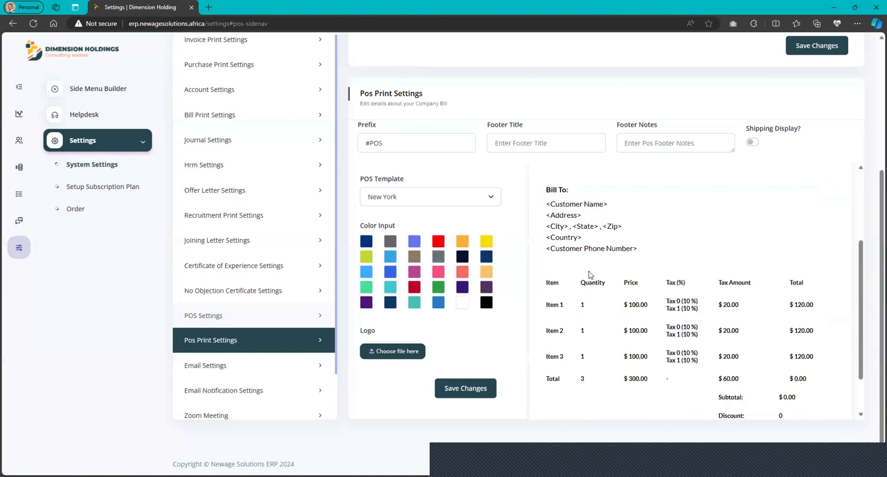
scroll(506, 208, "down", 1)
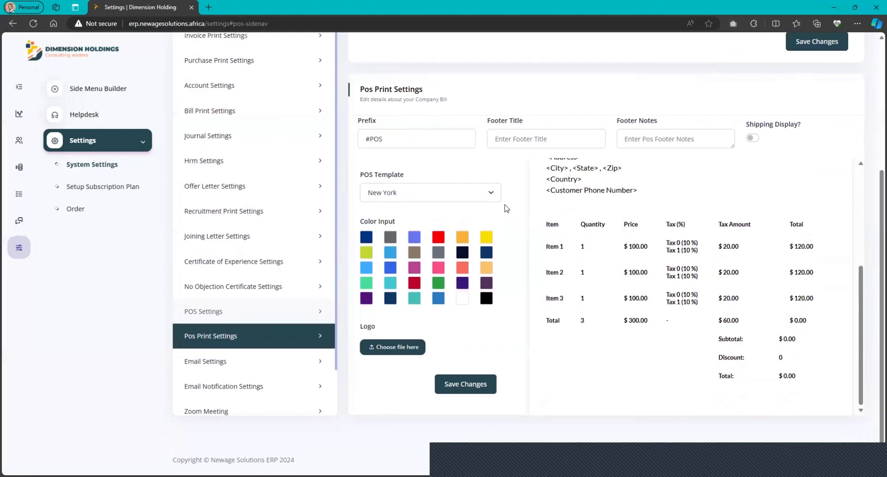
scroll(512, 216, "up", 3)
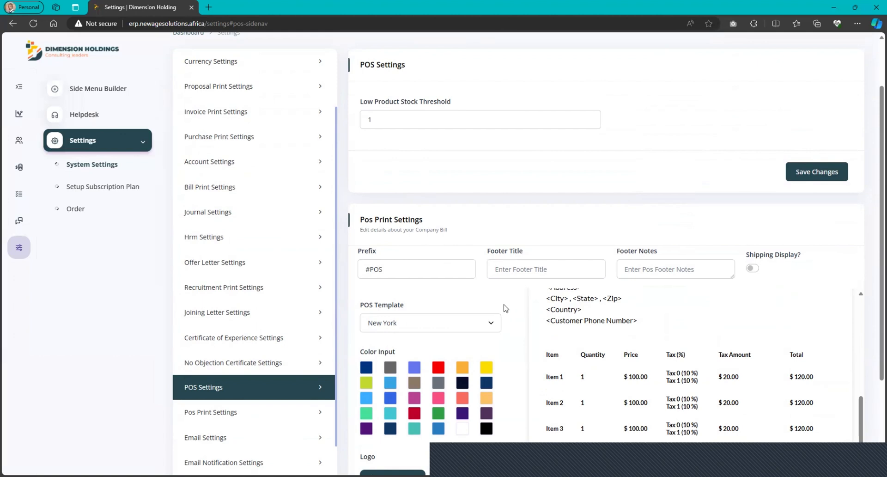
Check the available POS print templates, keeping New York, and review the remaining POS print options.
left_click(492, 323)
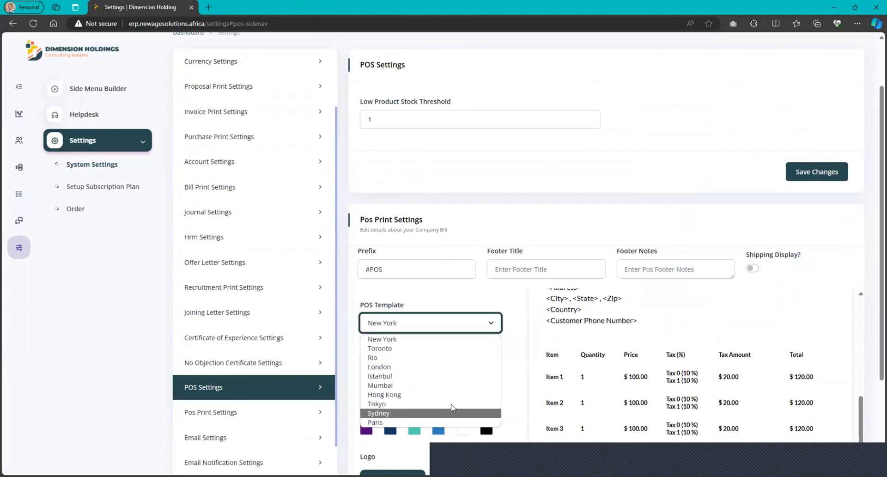
left_click(503, 304)
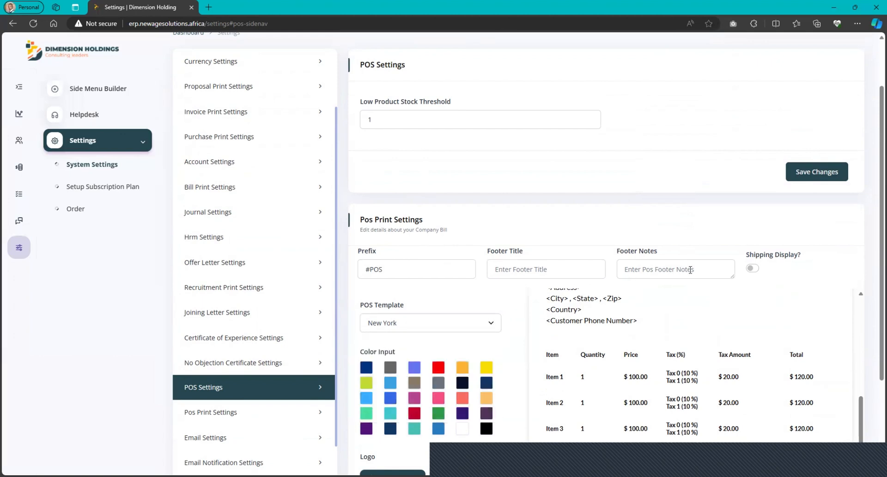
scroll(483, 290, "down", 3)
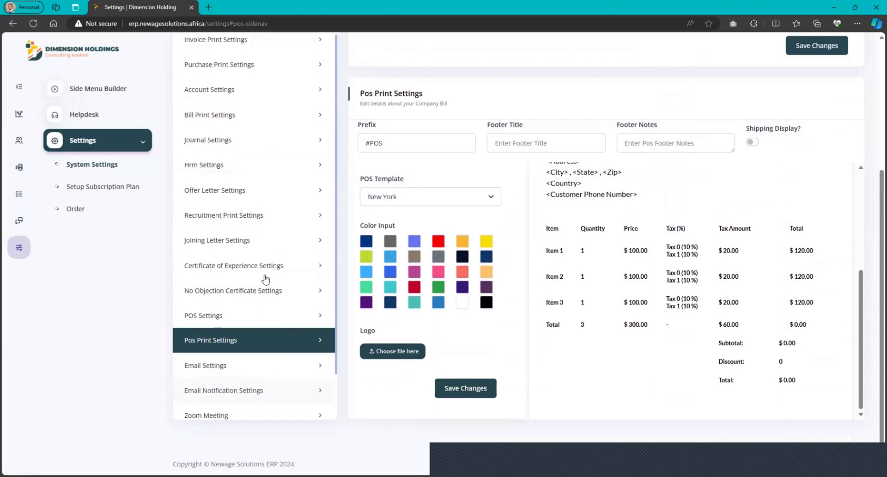
Look over the remaining settings categories and switch to the HR section containing the HRM module.
scroll(265, 279, "up", 4)
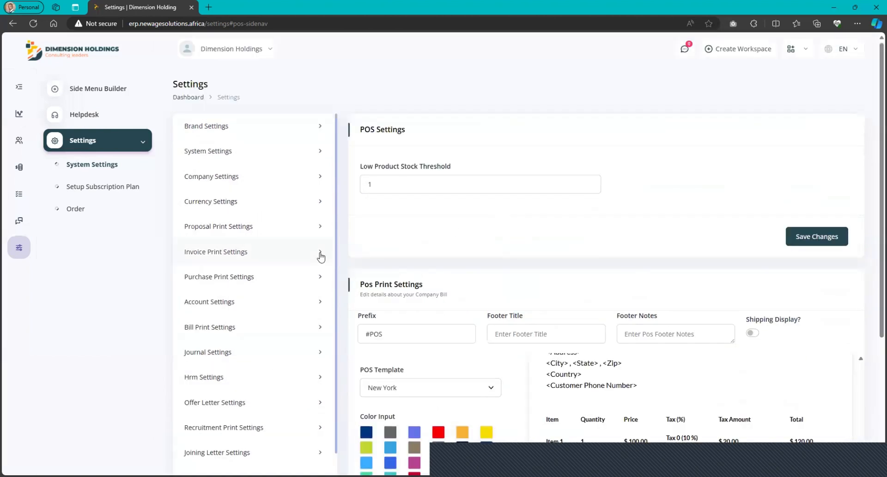
scroll(277, 167, "down", 2)
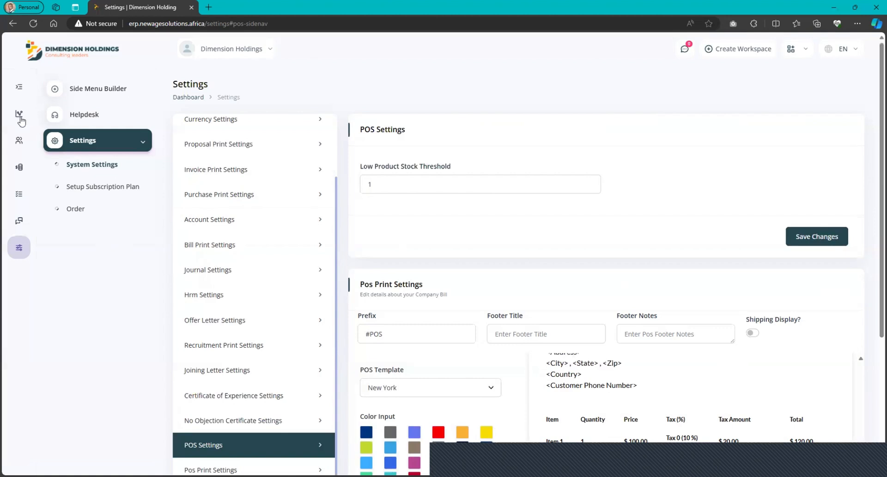
left_click(19, 145)
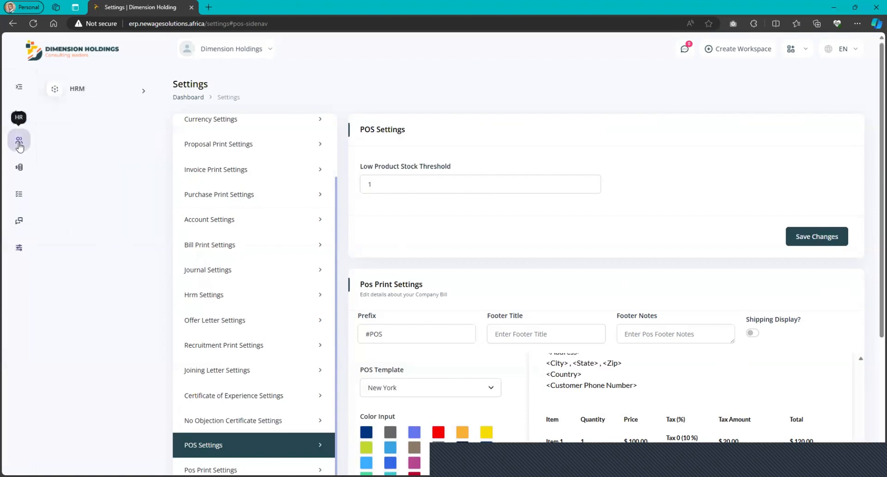